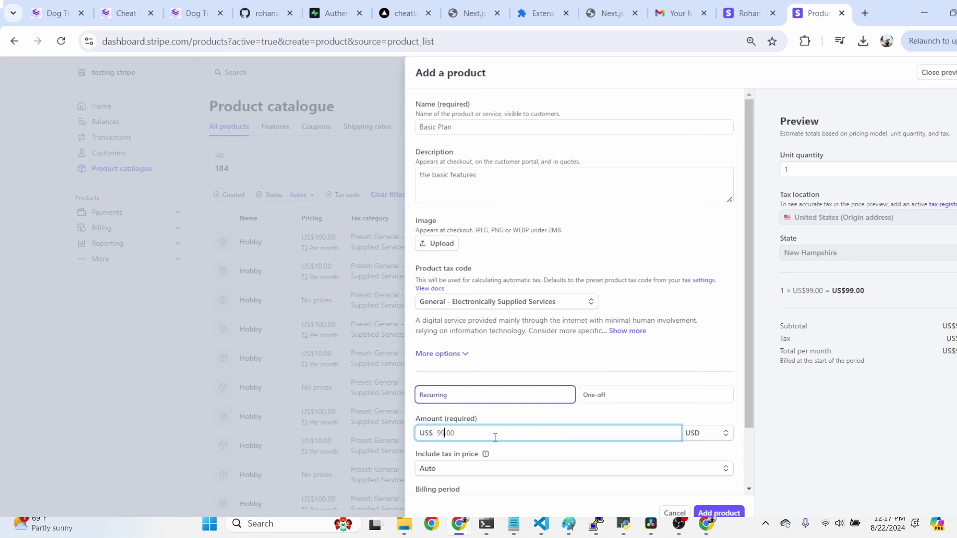
# Step: Set the recurring Basic Plan's amount to US$99.00 and add it to the product catalogue
pyautogui.click(712, 515)
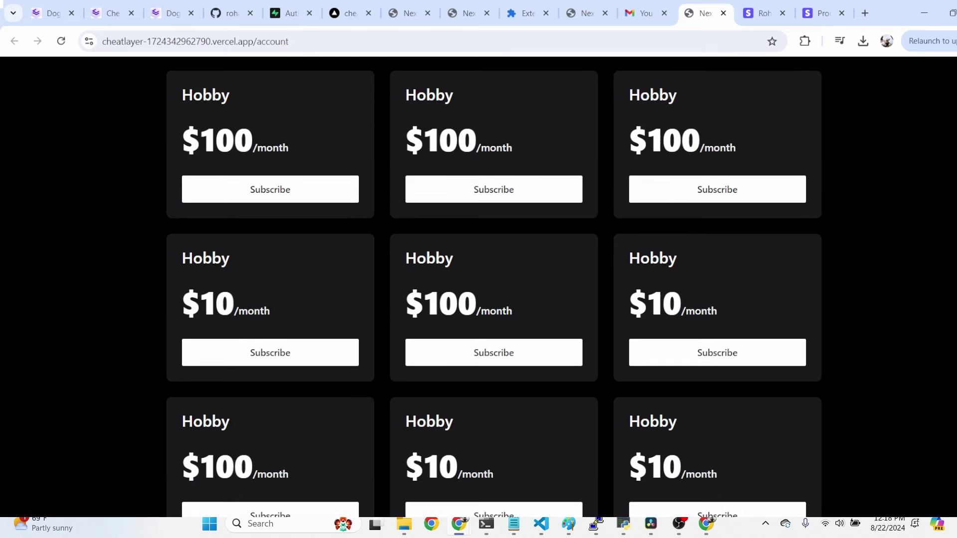
pyautogui.write('9')
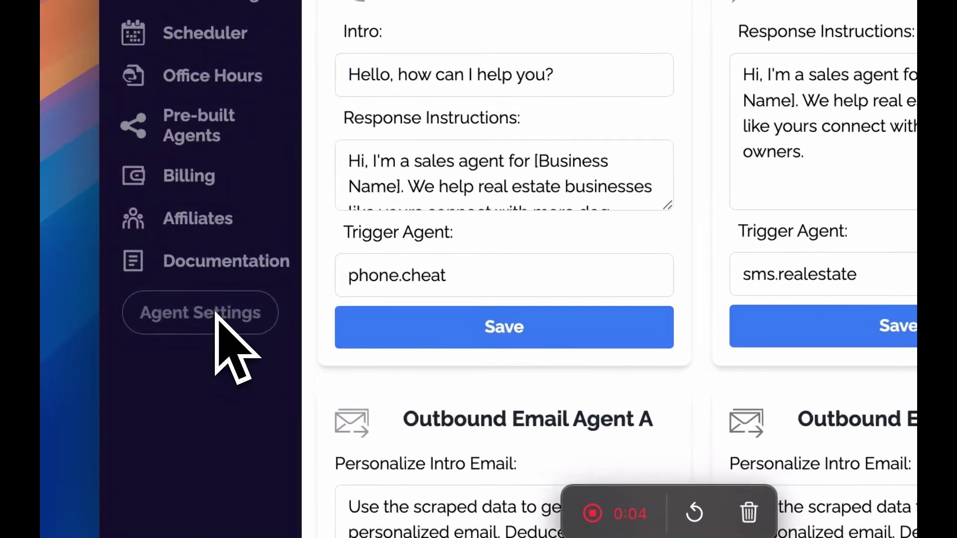
# Step: Reset all integration keys in the Cheat Layer agent settings, and open the Github token entry
pyautogui.click(206, 316)
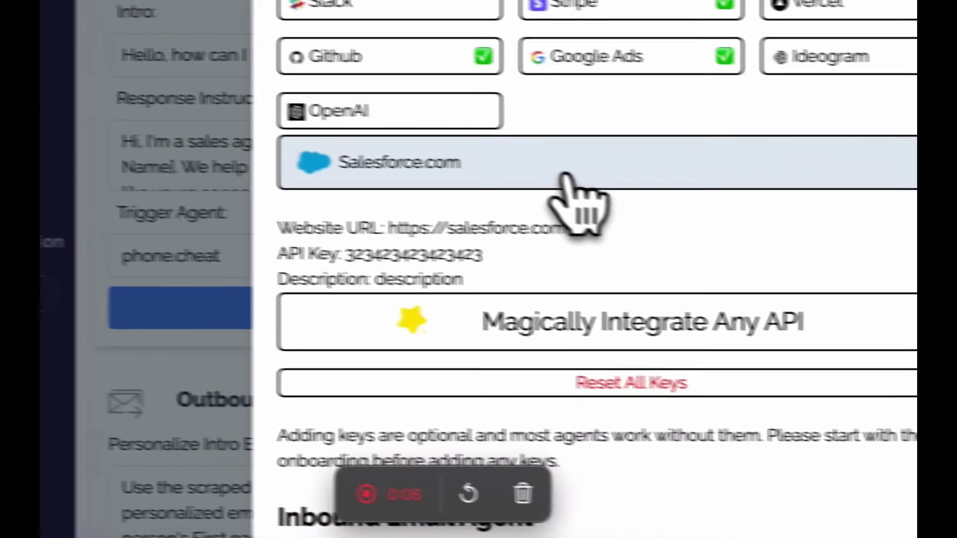
pyautogui.click(796, 197)
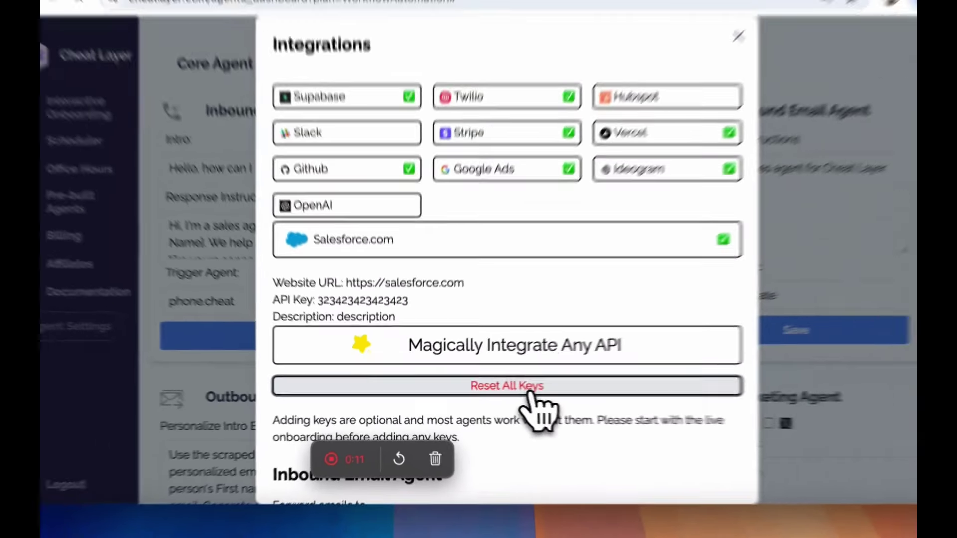
pyautogui.click(598, 381)
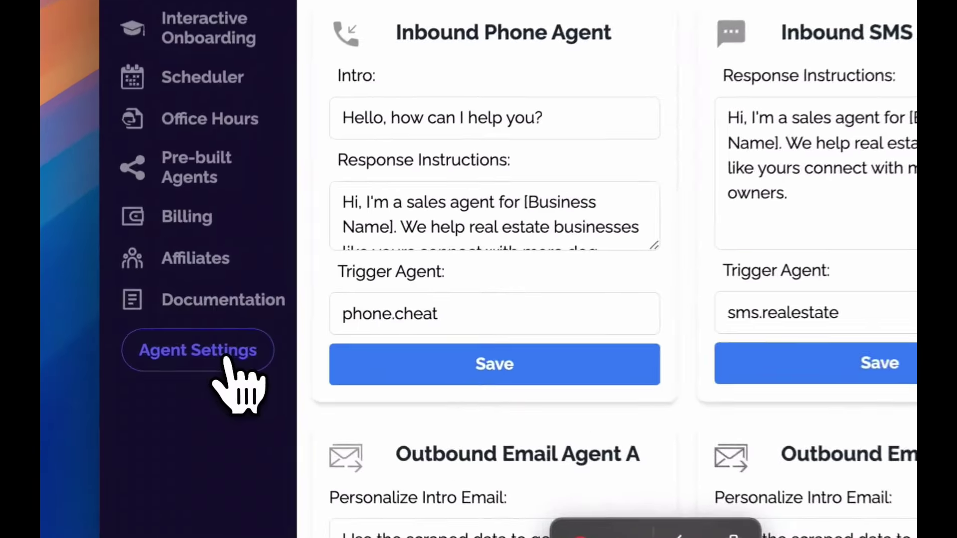
pyautogui.click(166, 351)
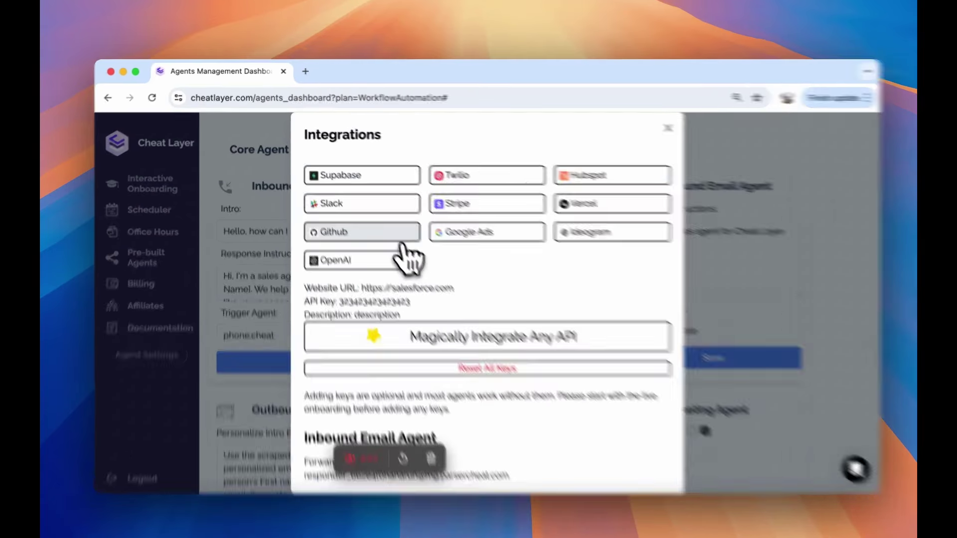
pyautogui.click(387, 228)
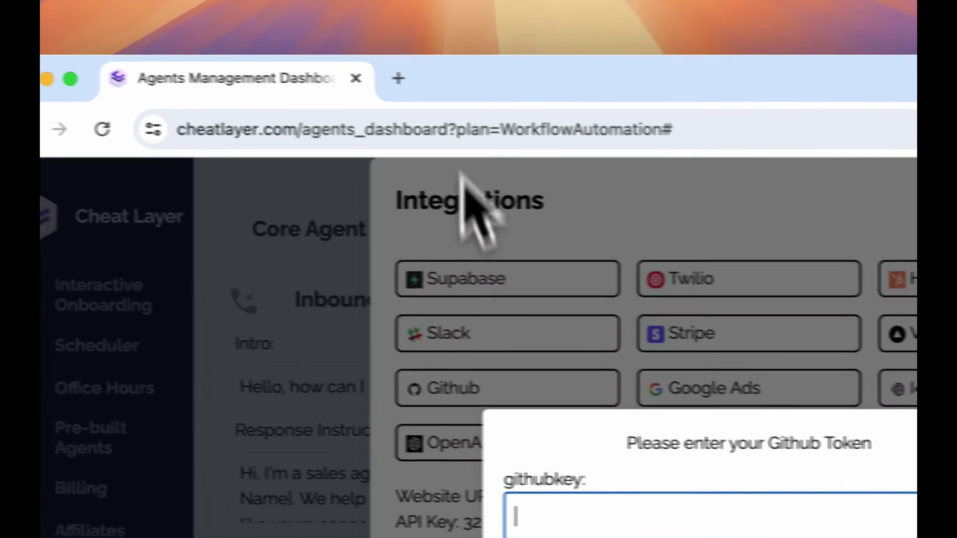
# Step: Open the GitHub website in a new browser tab and sign in with the saved account credentials
pyautogui.click(399, 78)
pyautogui.write('g')
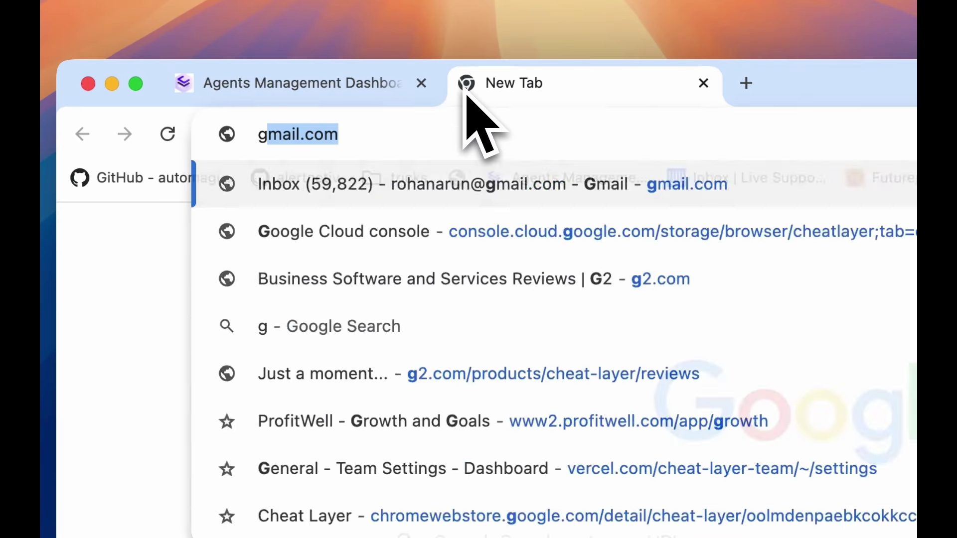
pyautogui.write('it')
pyautogui.press('Return')
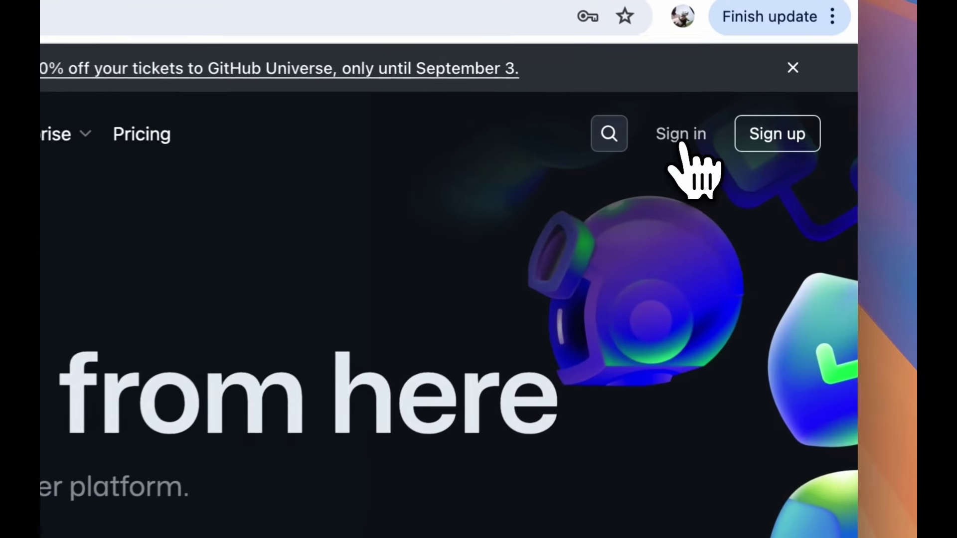
pyautogui.click(767, 157)
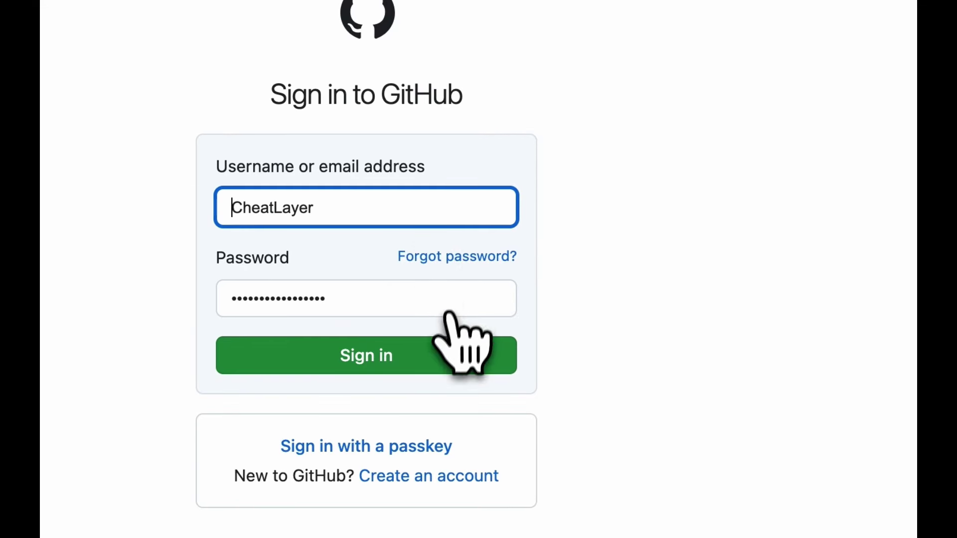
pyautogui.click(397, 355)
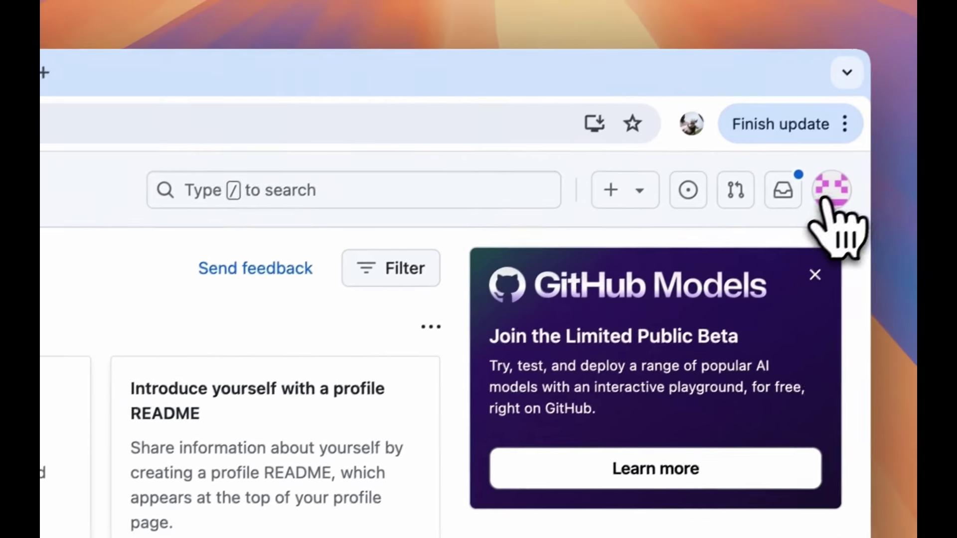
# Step: Go to the classic personal access tokens page in the account's developer settings
pyautogui.click(830, 194)
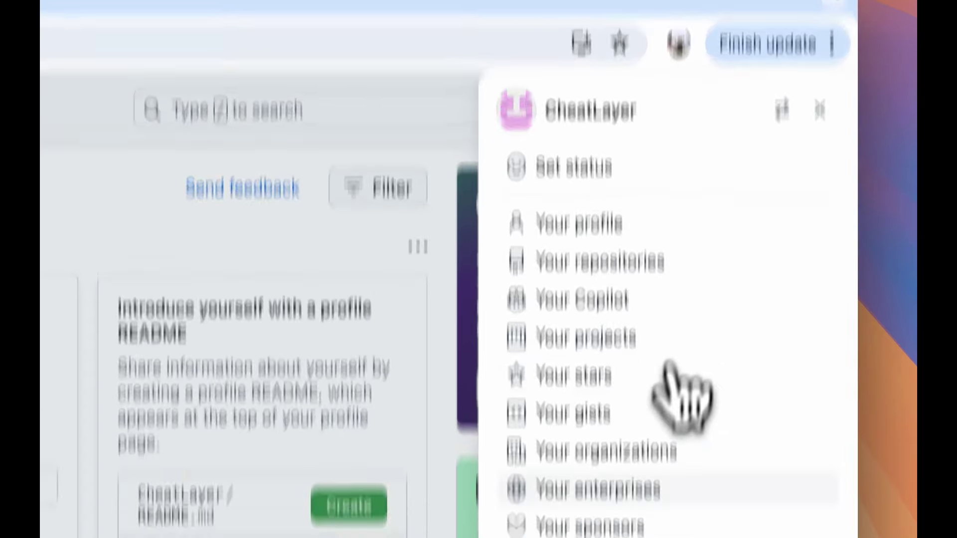
pyautogui.scroll(-2, 669, 362)
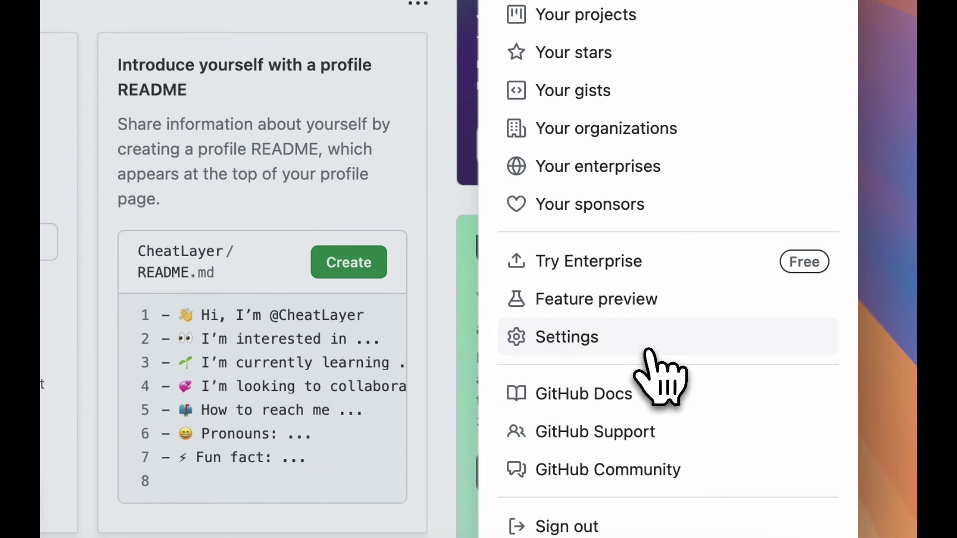
pyautogui.click(648, 347)
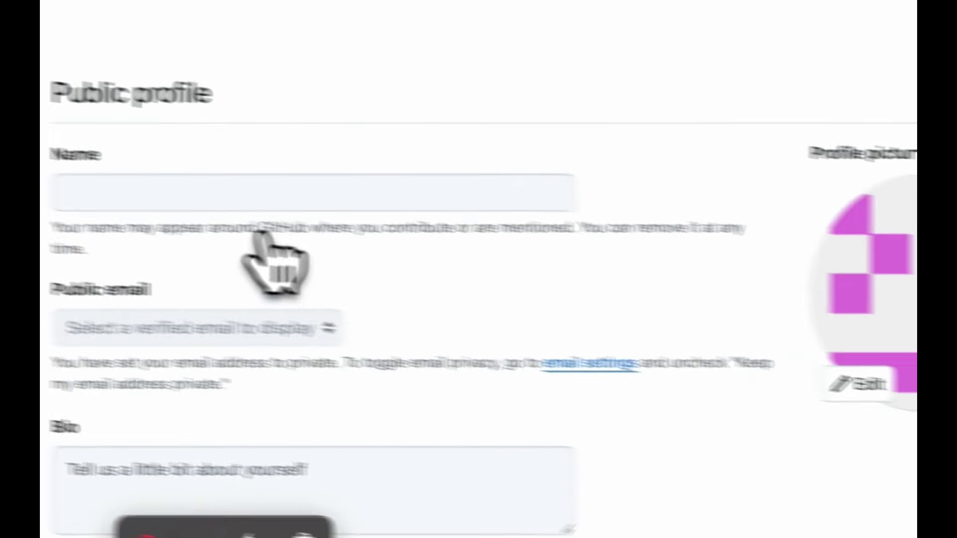
pyautogui.scroll(-15, 309, 384)
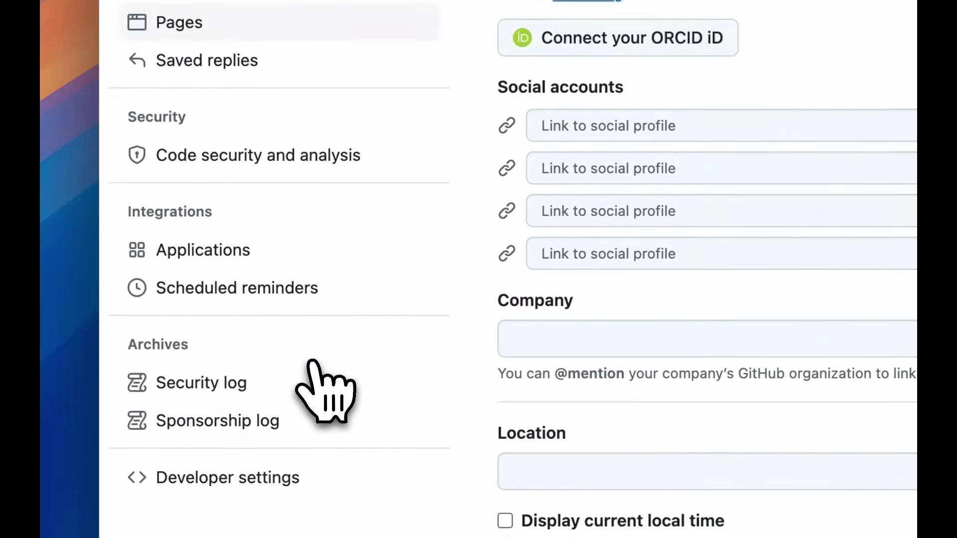
pyautogui.click(287, 418)
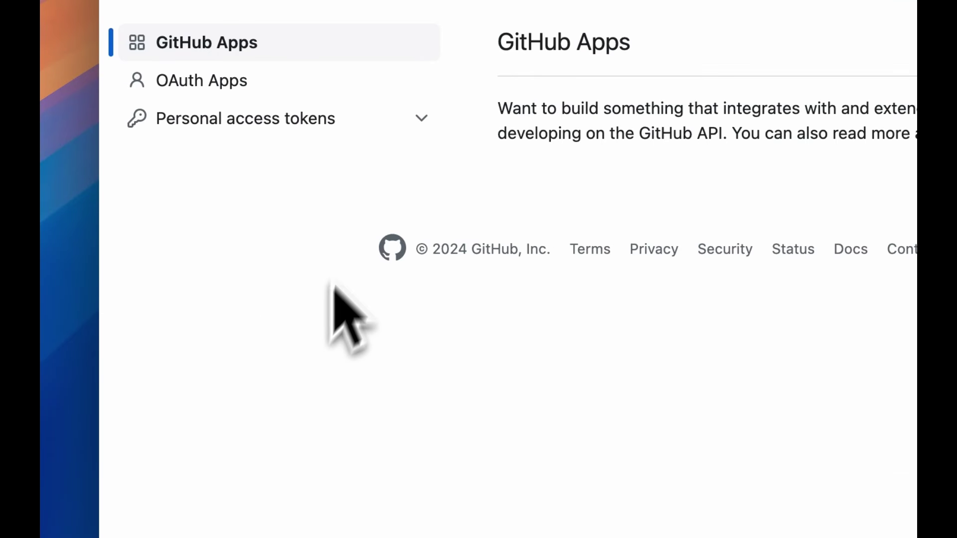
pyautogui.click(421, 118)
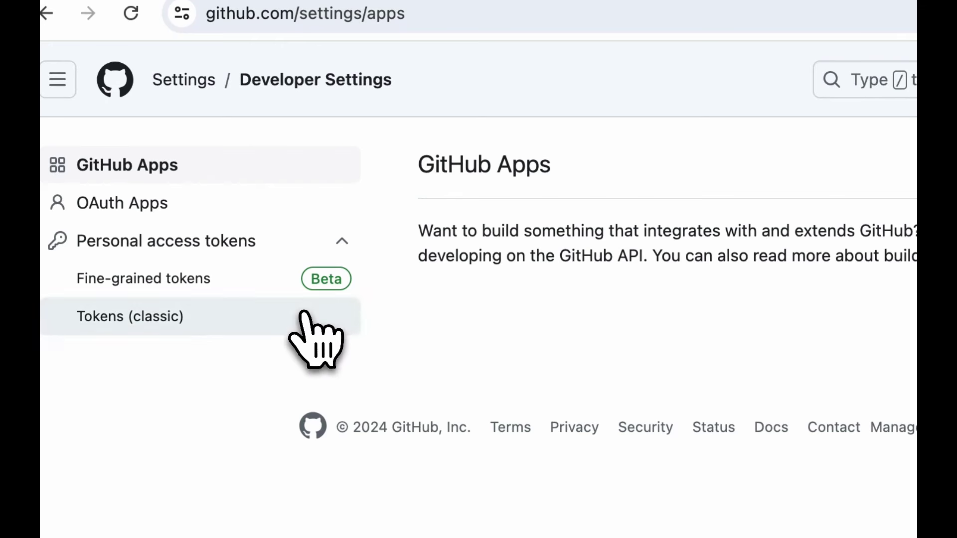
pyautogui.click(304, 316)
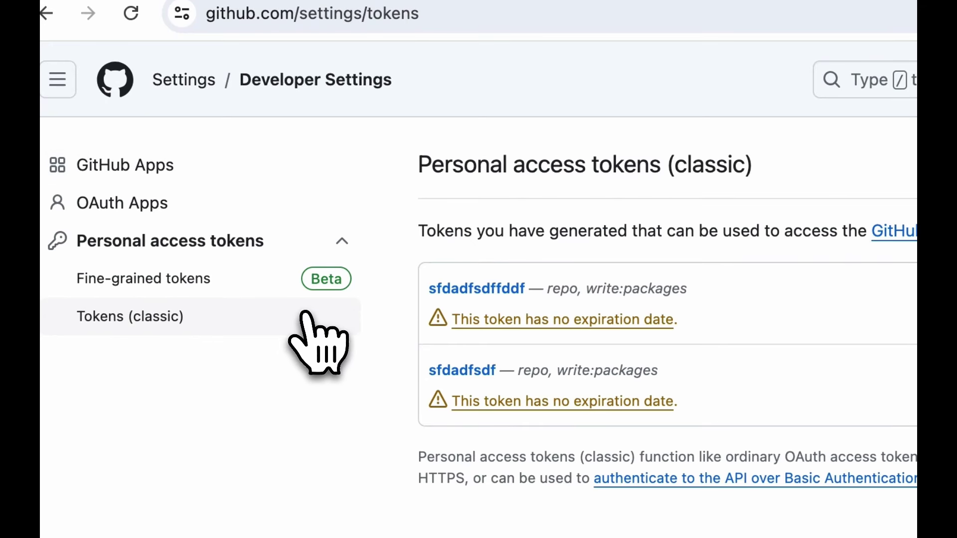
# Step: Start a new classic personal access token with the note "cheat layer key" and no expiration
pyautogui.click(537, 210)
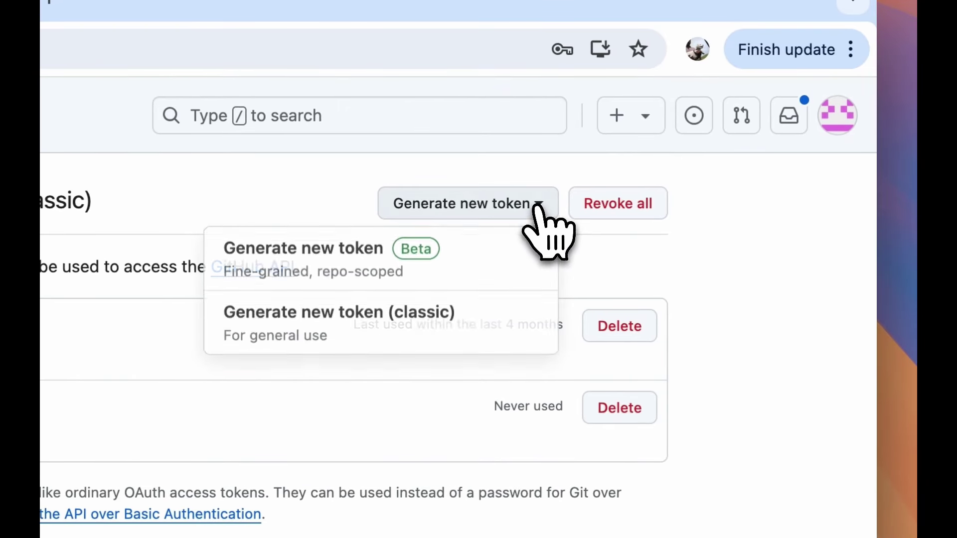
pyautogui.click(506, 319)
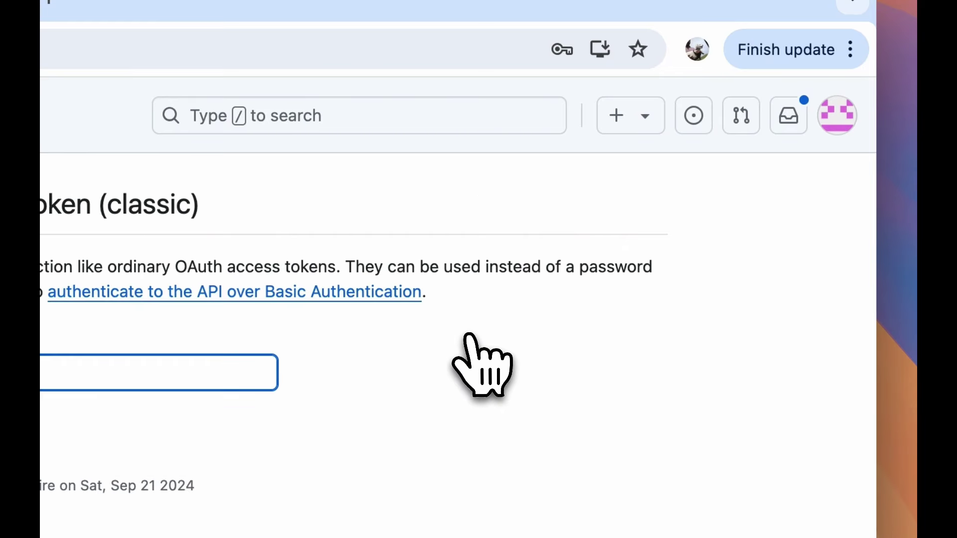
pyautogui.write('chet ===')
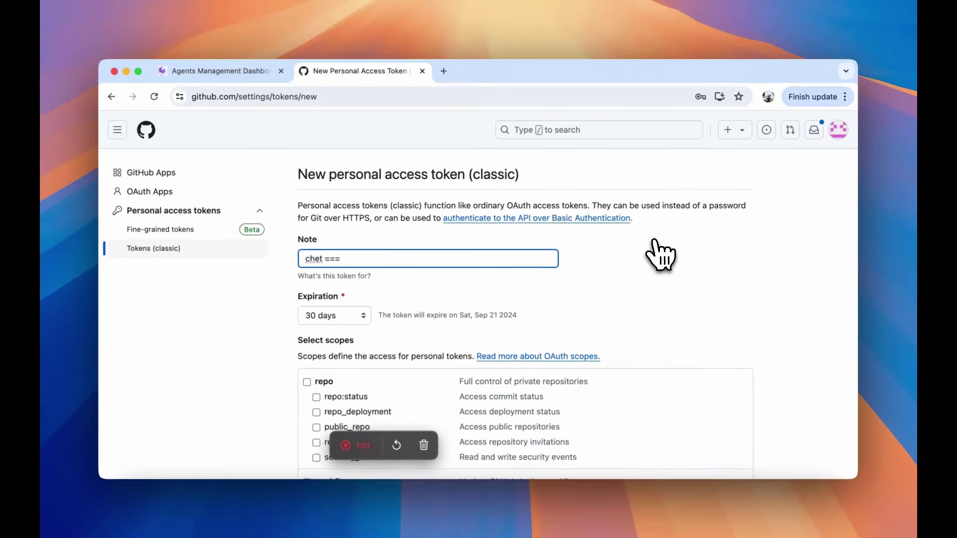
pyautogui.press('BackSpace')
pyautogui.press('BackSpace')
pyautogui.press('BackSpace')
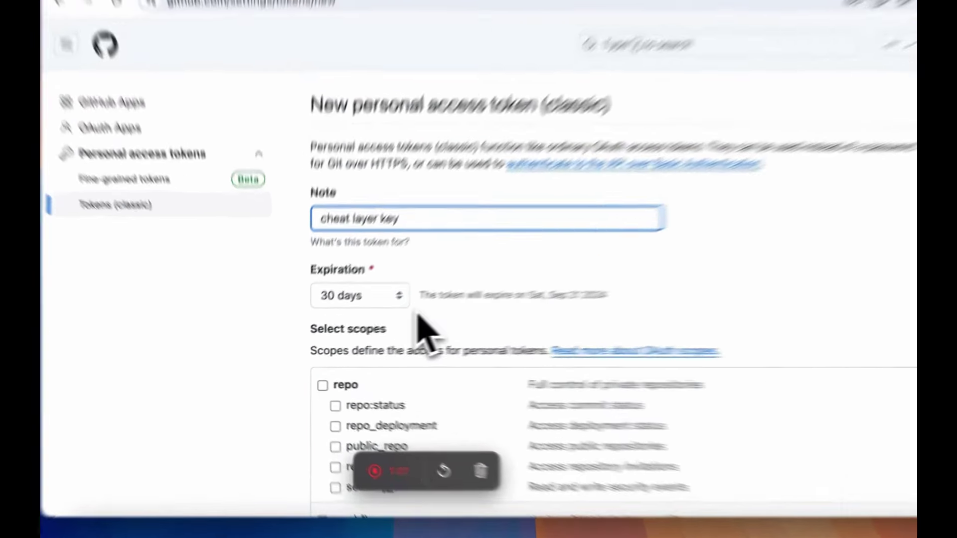
pyautogui.click(367, 317)
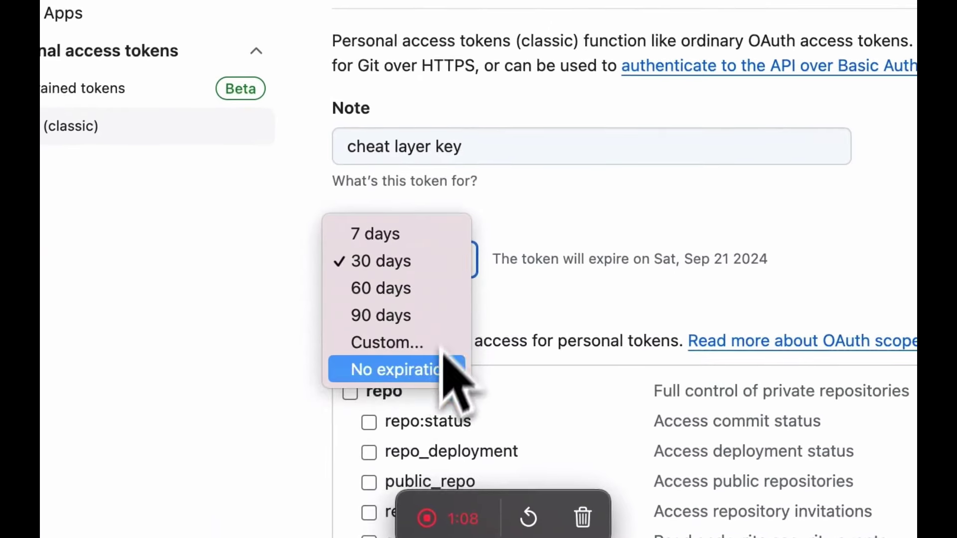
pyautogui.click(434, 375)
# Step: Grant the new token the full repo scope and generate it
pyautogui.scroll(-6, 305, 380)
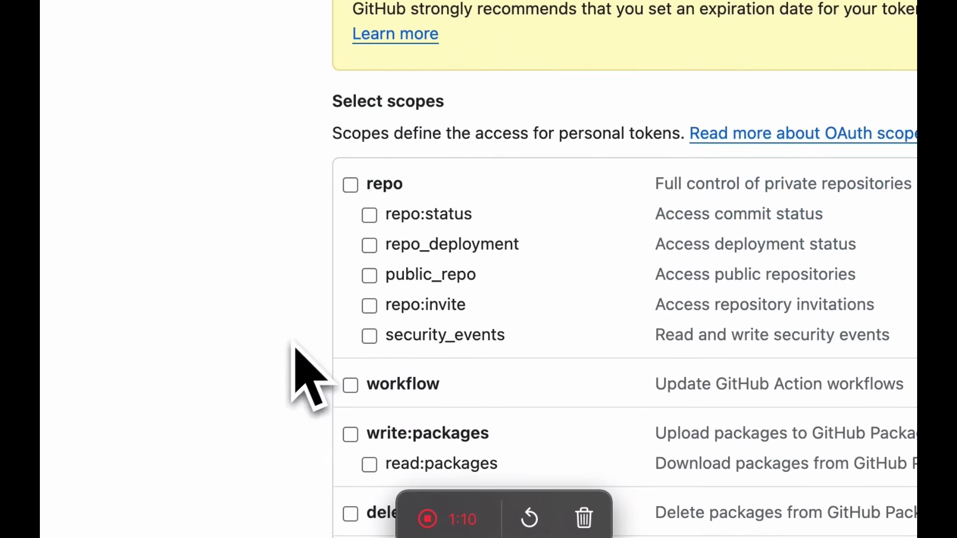
pyautogui.click(354, 190)
pyautogui.scroll(-5, 357, 199)
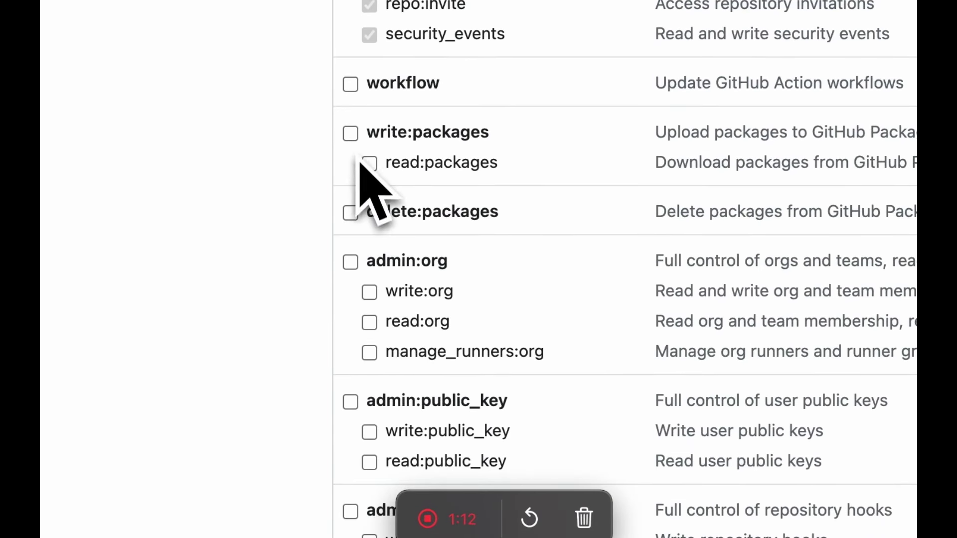
pyautogui.scroll(-20, 360, 150)
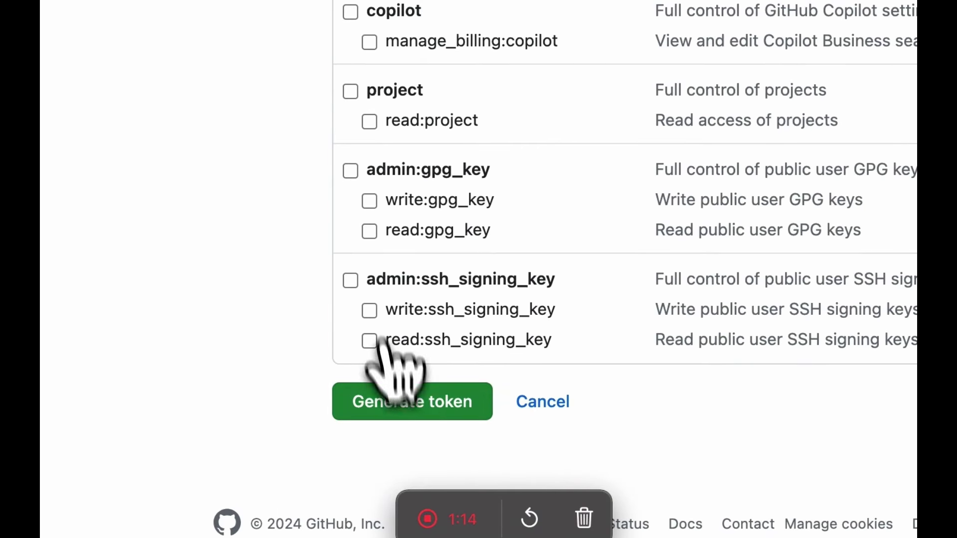
pyautogui.click(393, 407)
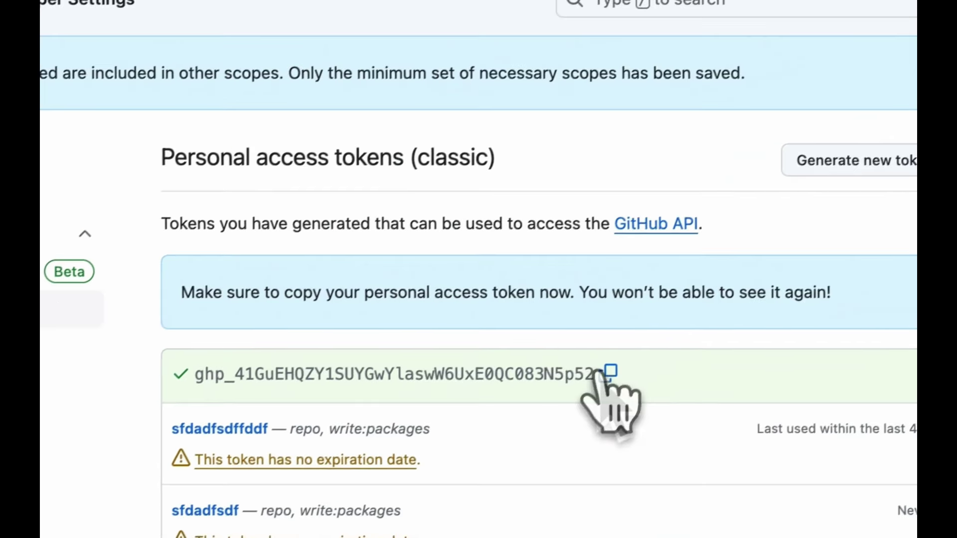
# Step: Copy the generated GitHub access token, and paste and confirm it as the githubkey in the Cheat Layer integrations
pyautogui.click(779, 263)
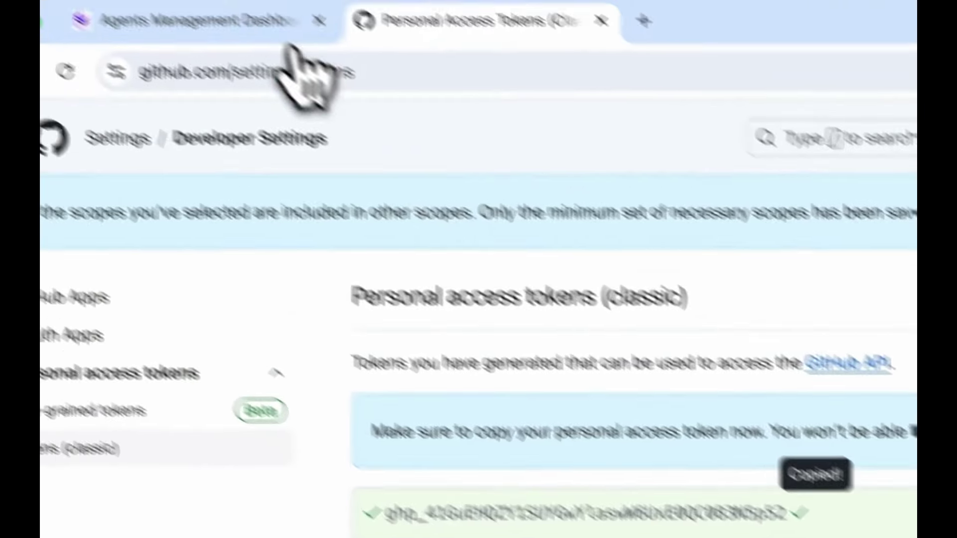
pyautogui.click(234, 28)
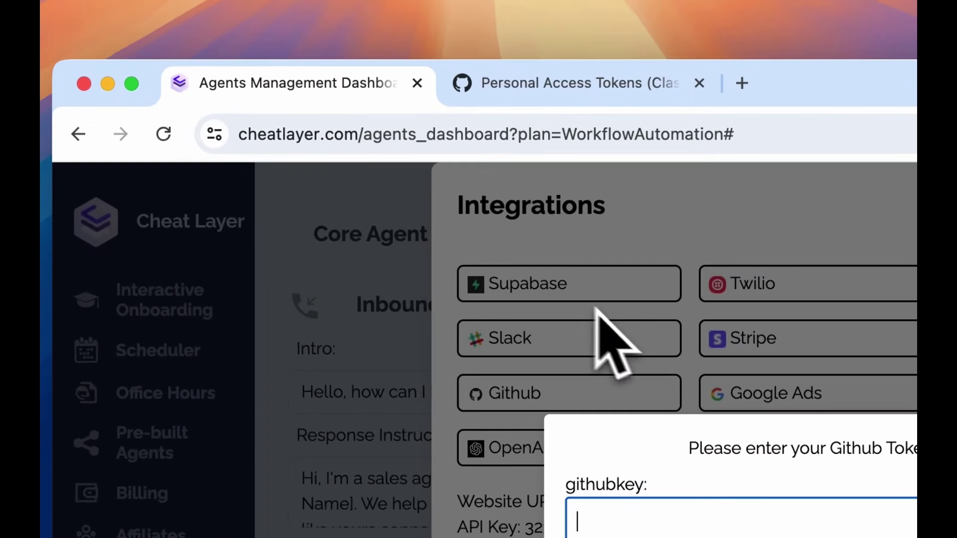
pyautogui.press('super+v')
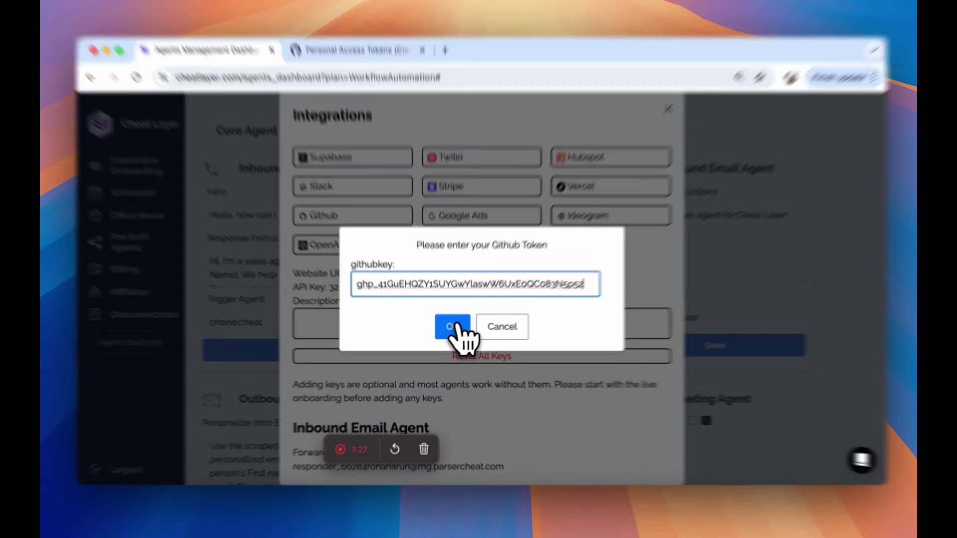
pyautogui.click(451, 330)
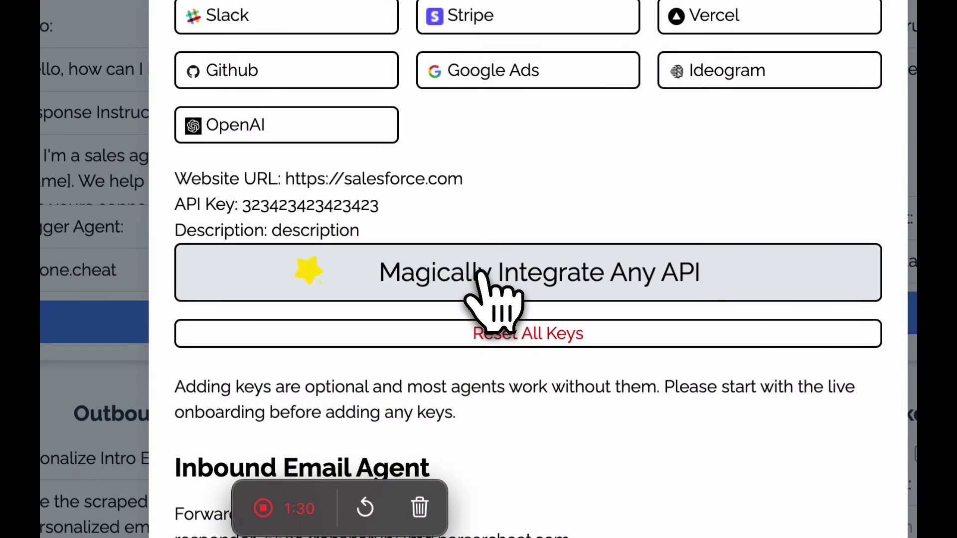
# Step: Open Vercel in a new browser tab and go to the account settings
pyautogui.click(479, 273)
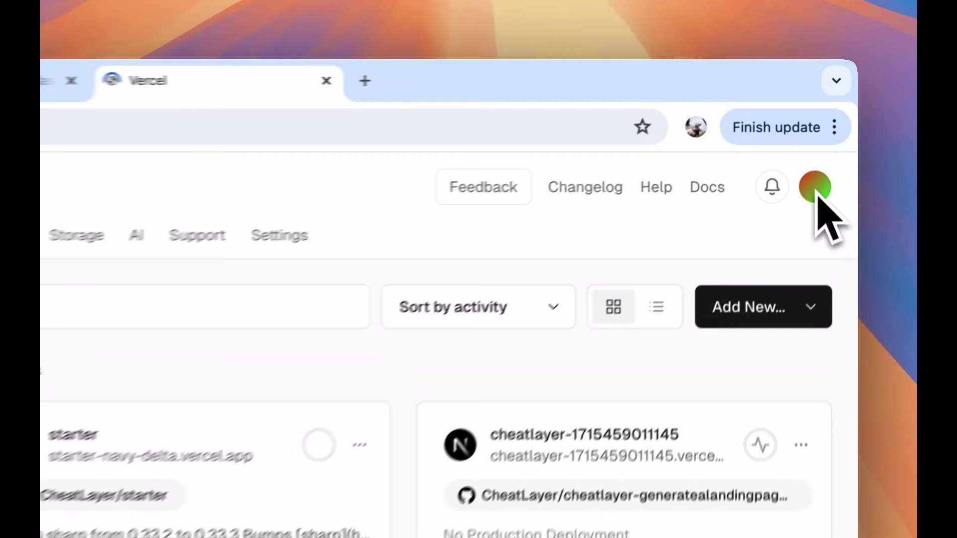
pyautogui.click(815, 189)
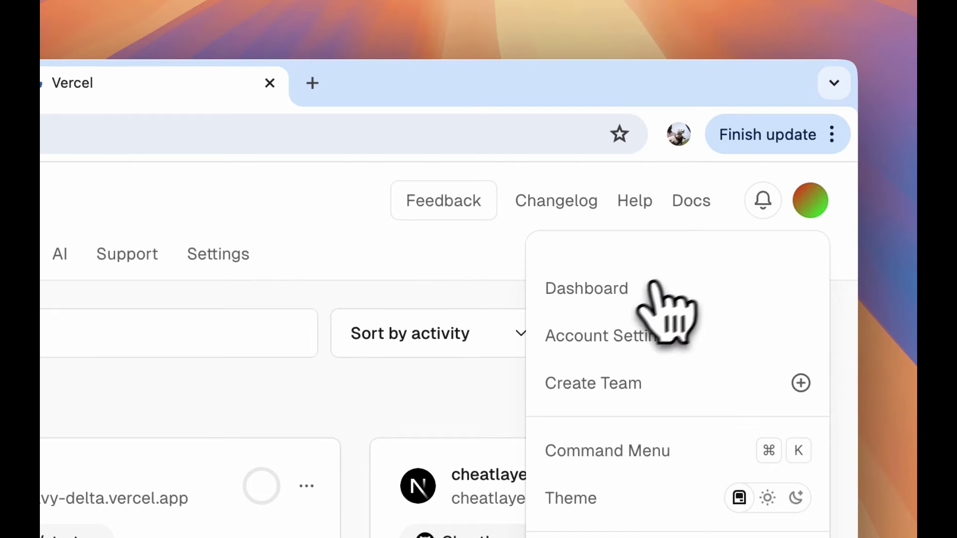
pyautogui.click(625, 332)
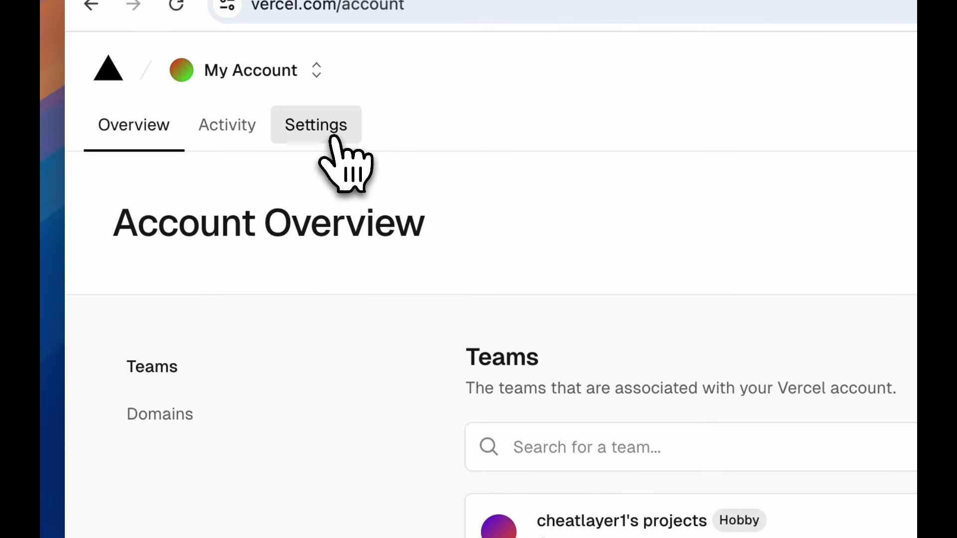
pyautogui.click(333, 139)
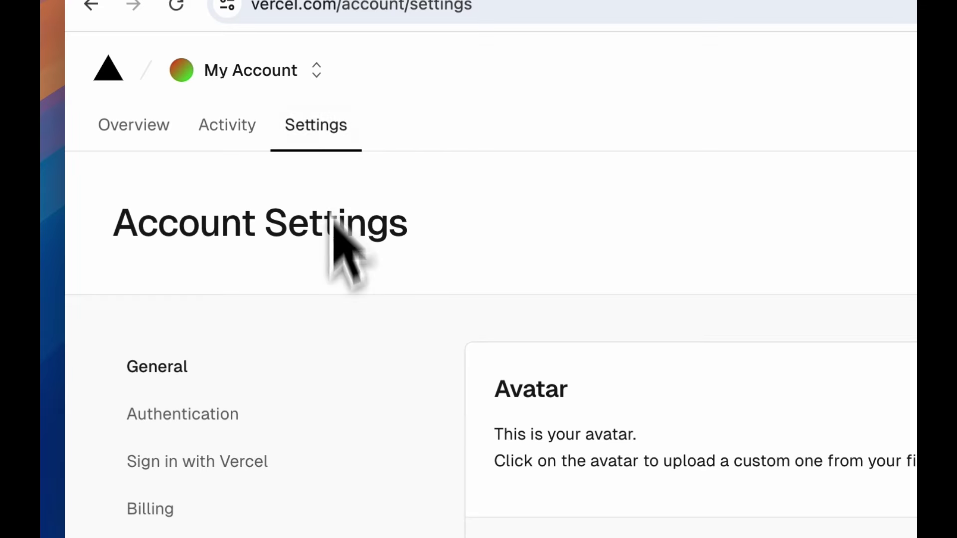
# Step: Open the account's access token settings, accept the tracking notice, and enter a name starting with "cheat" for a new token
pyautogui.click(325, 324)
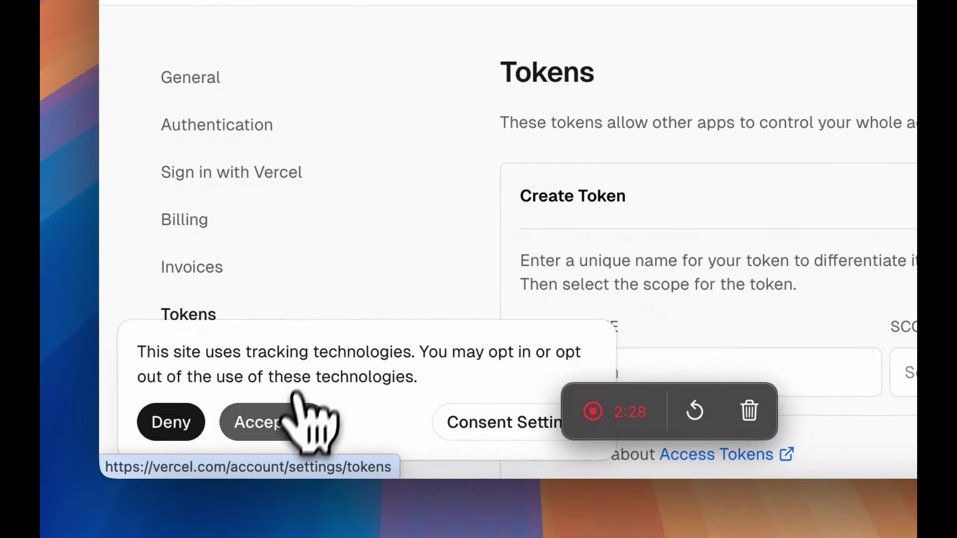
pyautogui.click(292, 416)
pyautogui.scroll(-5, 623, 324)
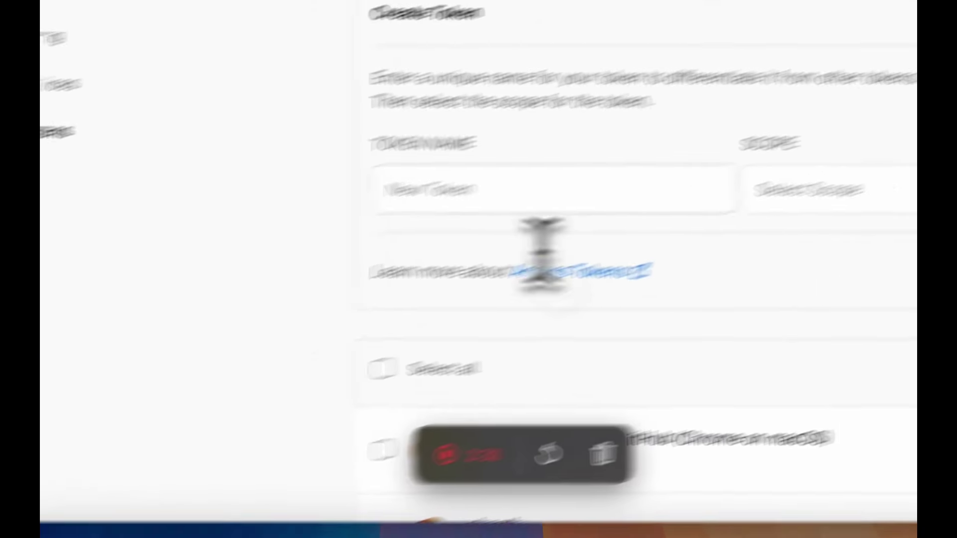
pyautogui.click(718, 155)
pyautogui.write('cg')
pyautogui.press('BackSpace')
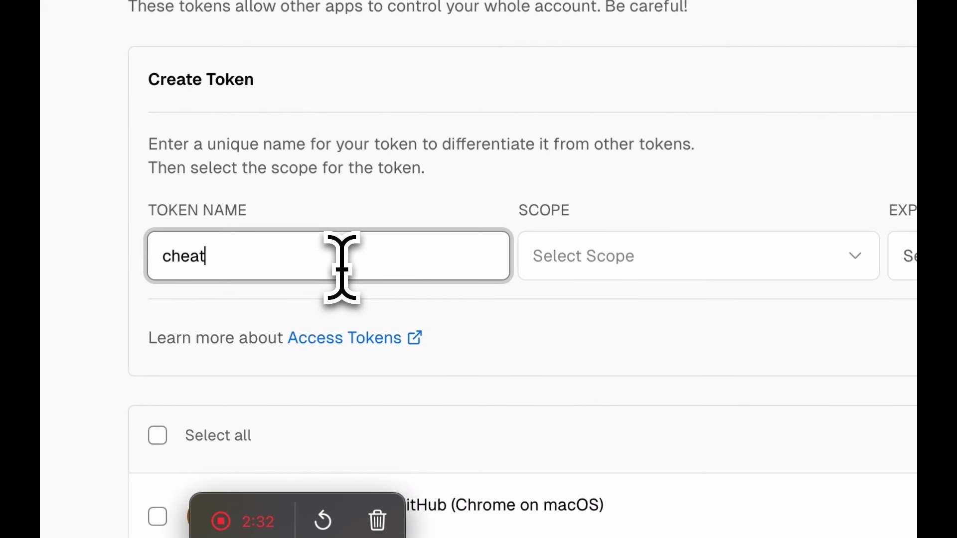
# Step: Give the new Vercel token the Full Account scope with no expiration and create it
pyautogui.click(570, 254)
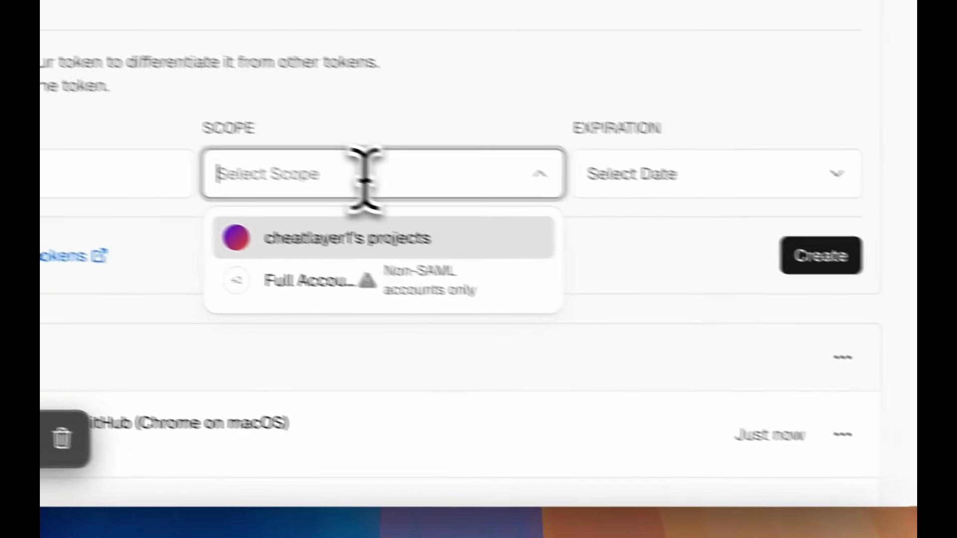
pyautogui.click(718, 360)
pyautogui.click(907, 256)
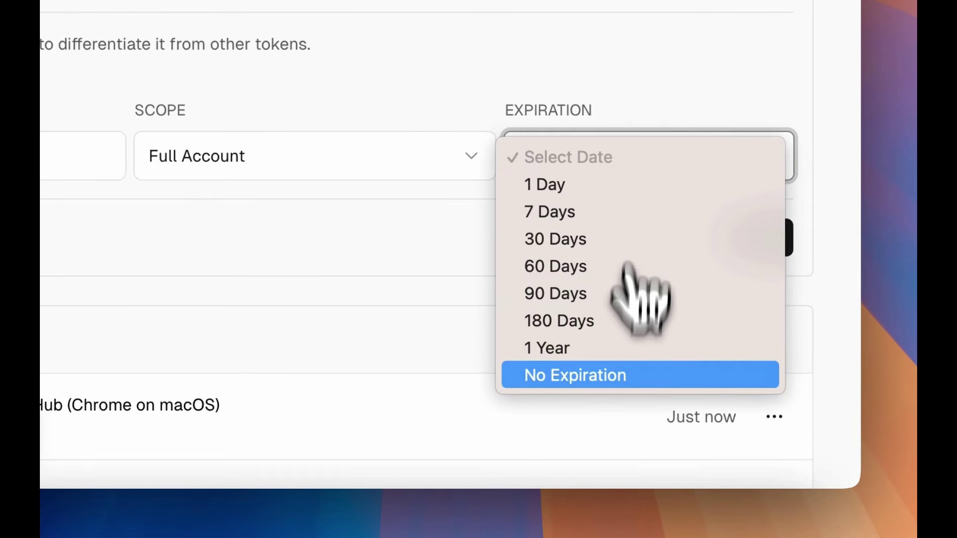
pyautogui.click(621, 380)
pyautogui.click(745, 279)
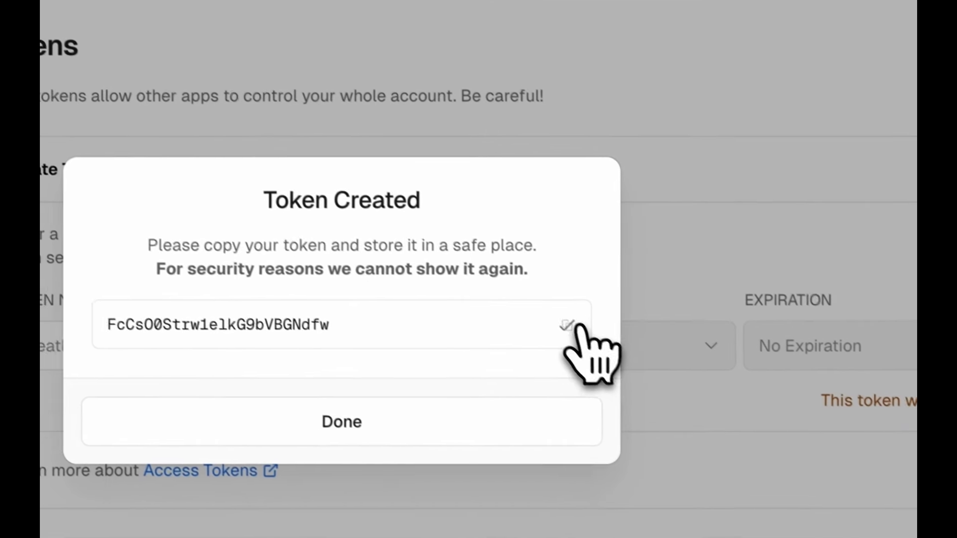
# Step: Copy the created Vercel token, and paste and confirm it as the vercelToken in the Cheat Layer integrations
pyautogui.click(327, 127)
pyautogui.click(233, 35)
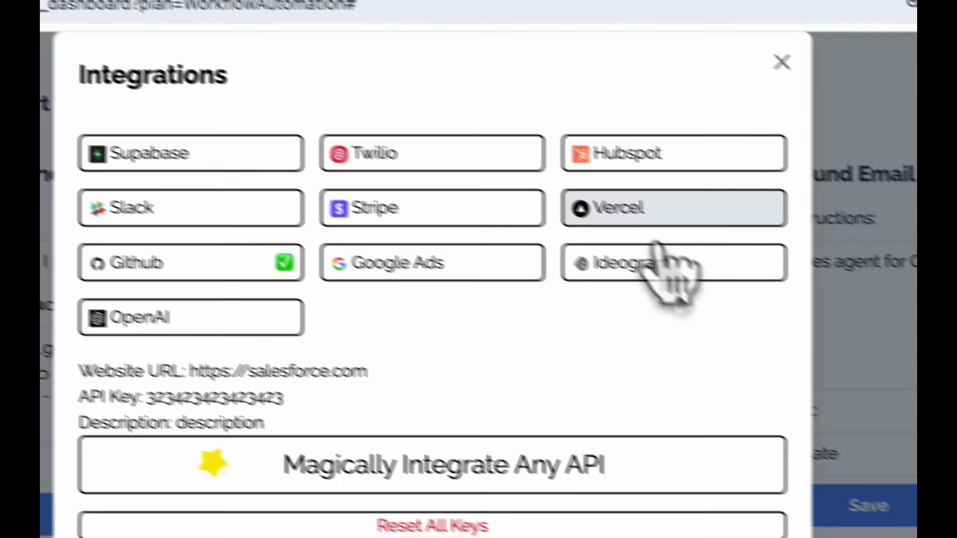
pyautogui.click(658, 220)
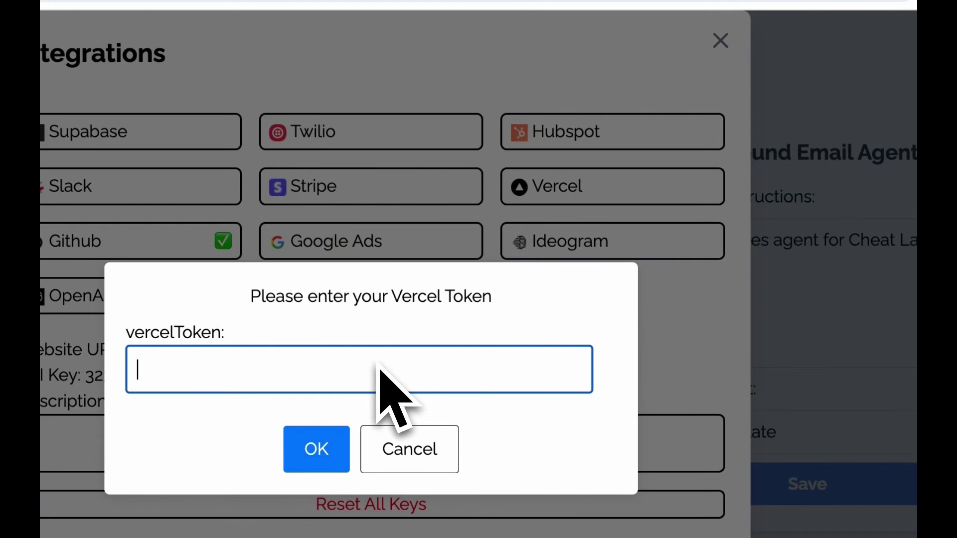
pyautogui.press('Return')
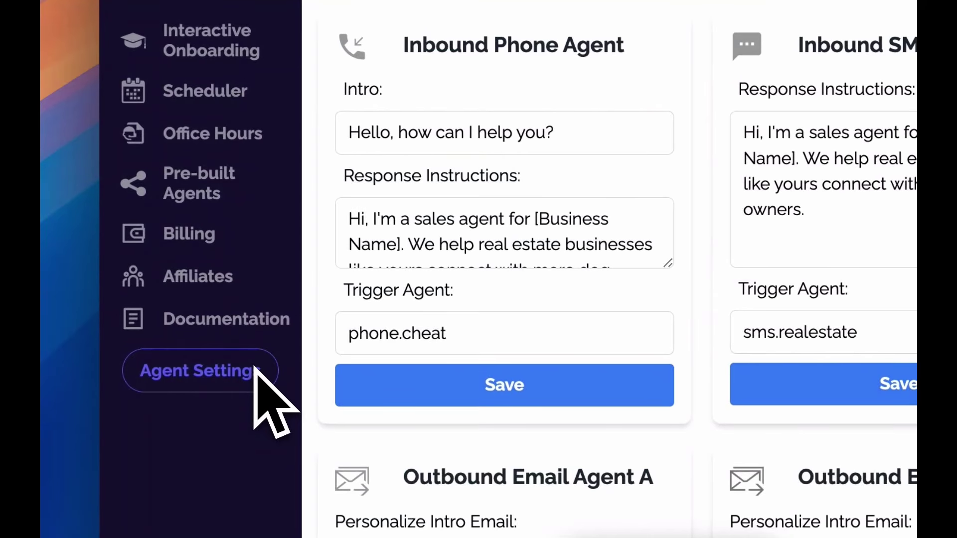
# Step: Open the Cheat Layer agent settings, and in Supabase create a project named "agents_data" in CheatLayer's Org with a generated database password
pyautogui.click(208, 373)
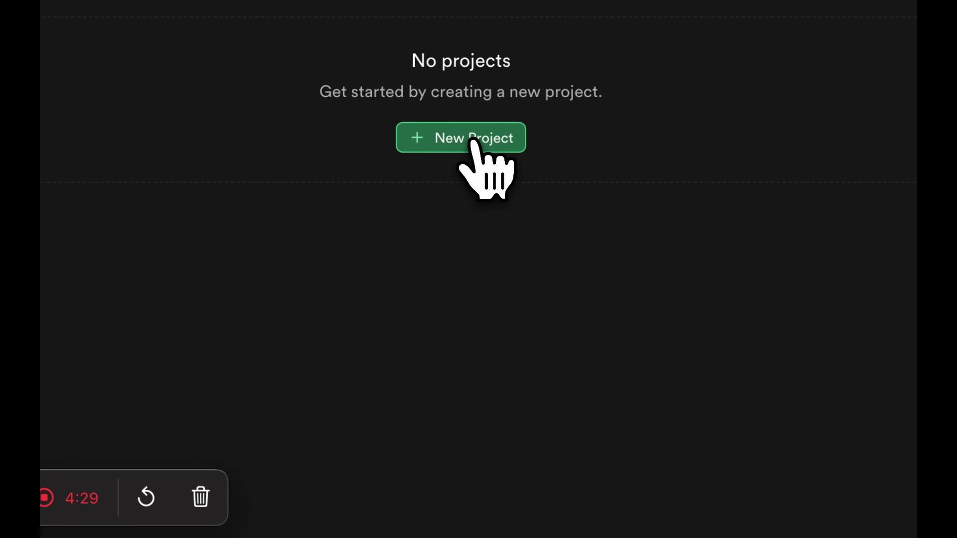
pyautogui.click(468, 137)
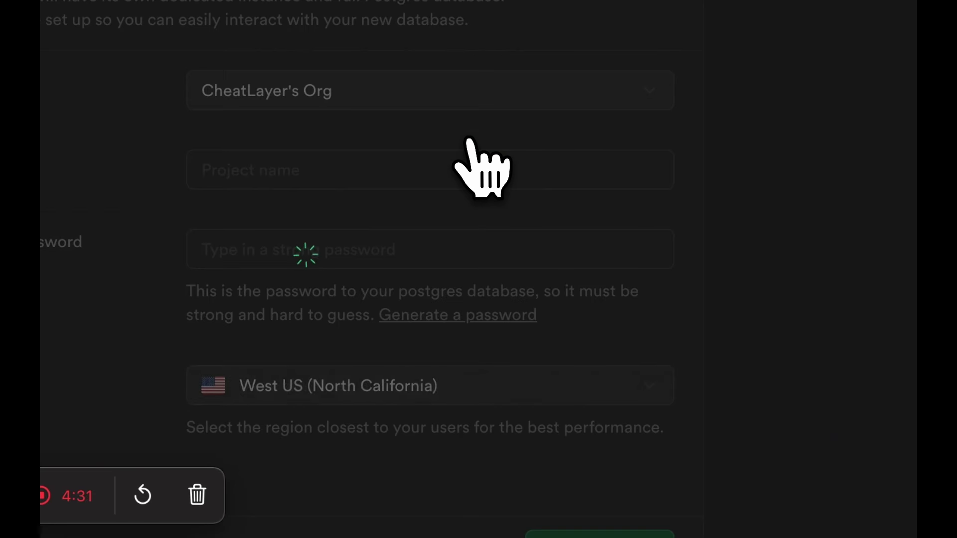
pyautogui.click(442, 159)
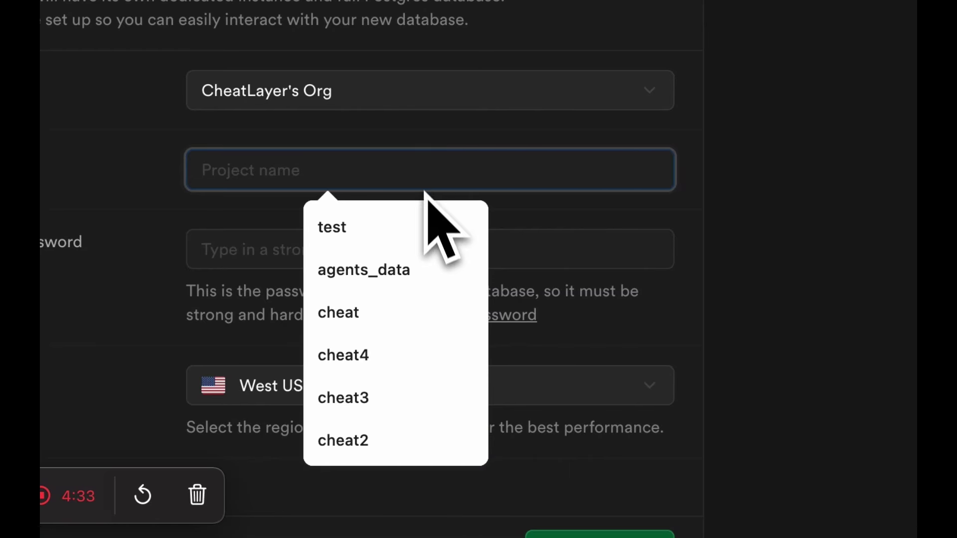
pyautogui.click(416, 266)
pyautogui.scroll(-2, 420, 279)
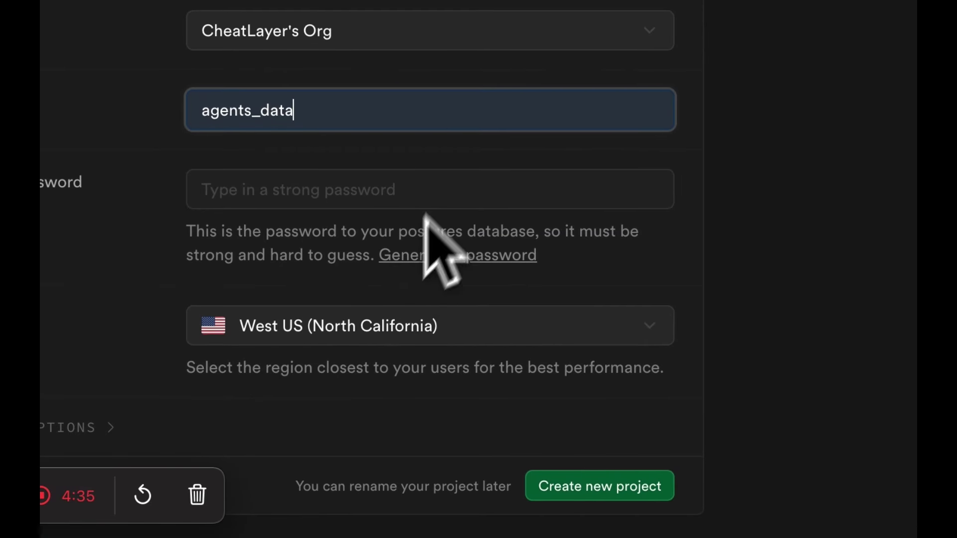
pyautogui.click(470, 189)
pyautogui.click(470, 246)
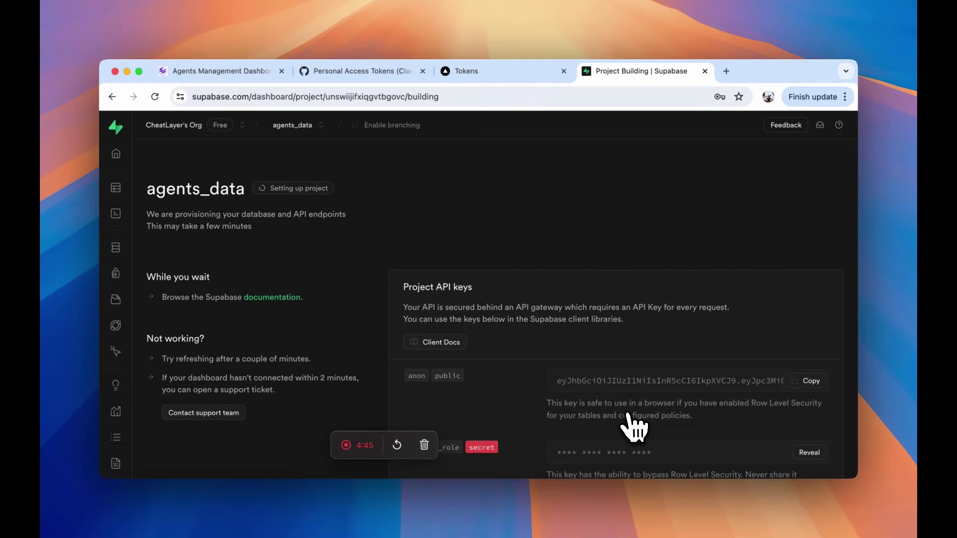
# Step: Copy the Supabase project's anon public API key and paste it as the supabaseAPIKey in the Cheat Layer integrations
pyautogui.scroll(-3, 629, 416)
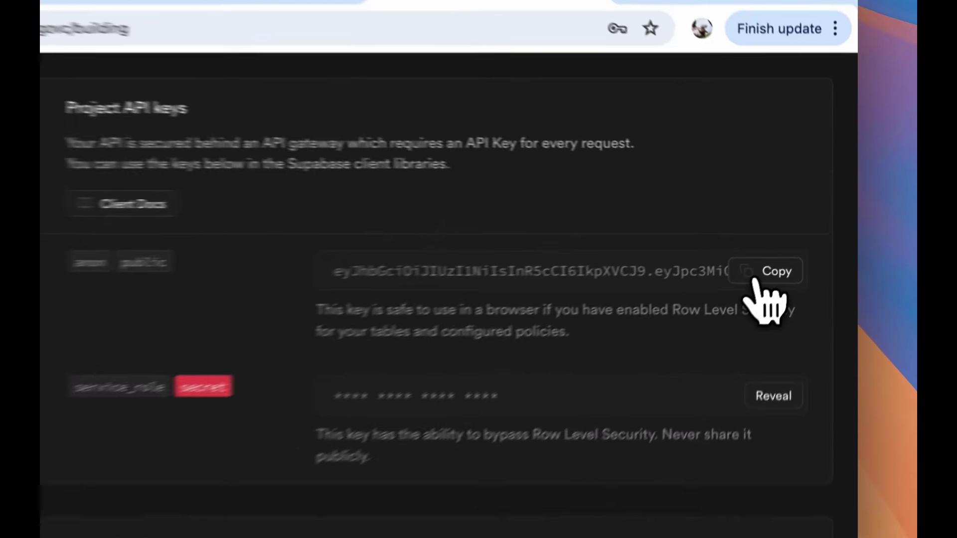
pyautogui.click(798, 242)
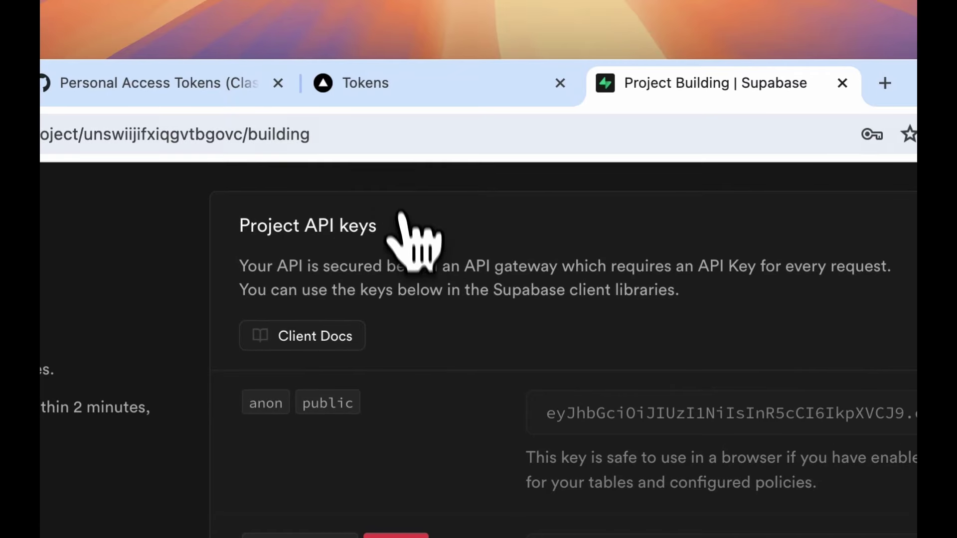
pyautogui.click(301, 82)
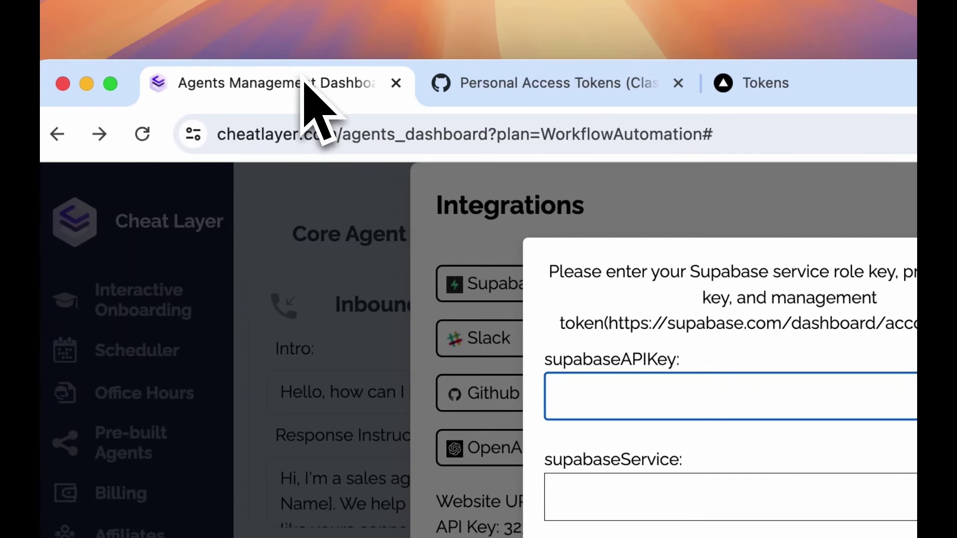
pyautogui.press('super+v')
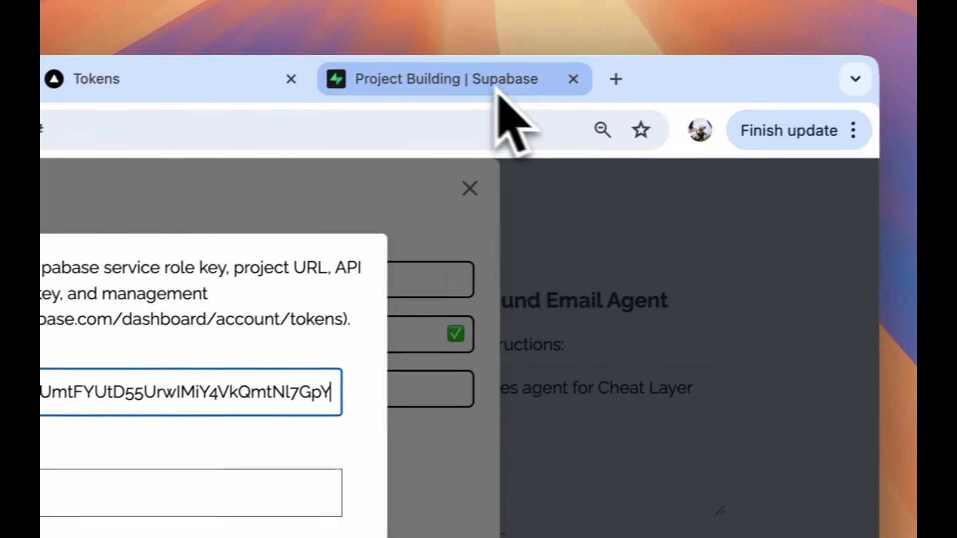
# Step: Reveal and copy the Supabase service_role secret key and paste it as the supabaseService value in Cheat Layer
pyautogui.click(679, 55)
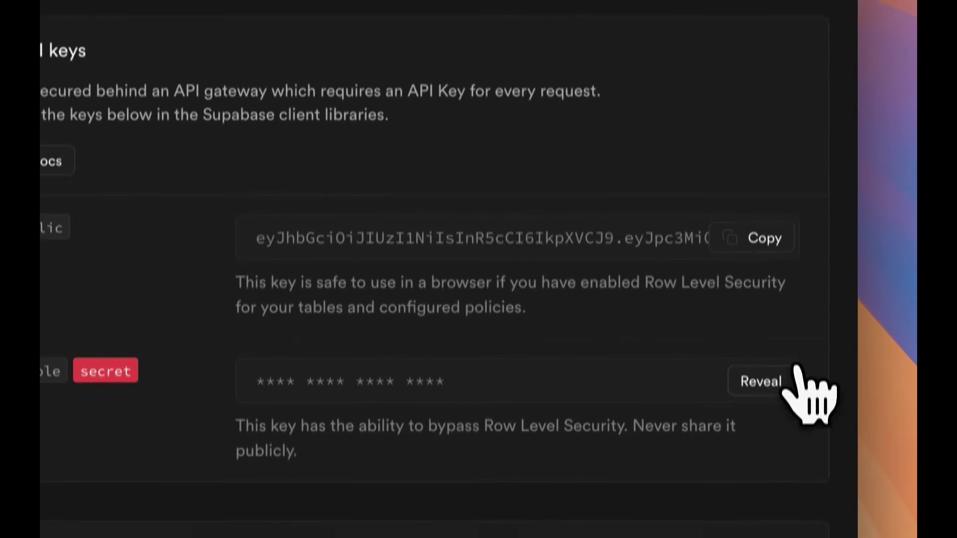
pyautogui.click(790, 380)
pyautogui.click(781, 361)
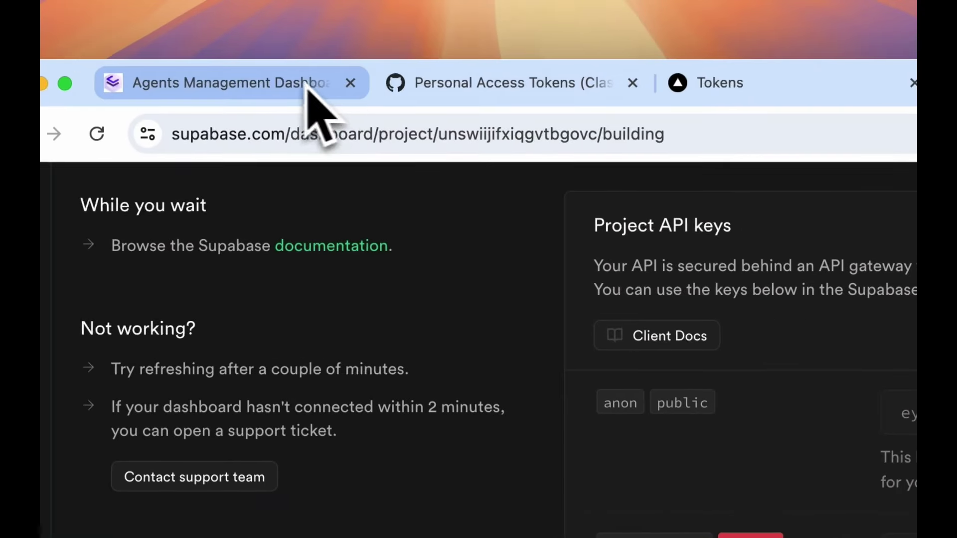
pyautogui.click(307, 87)
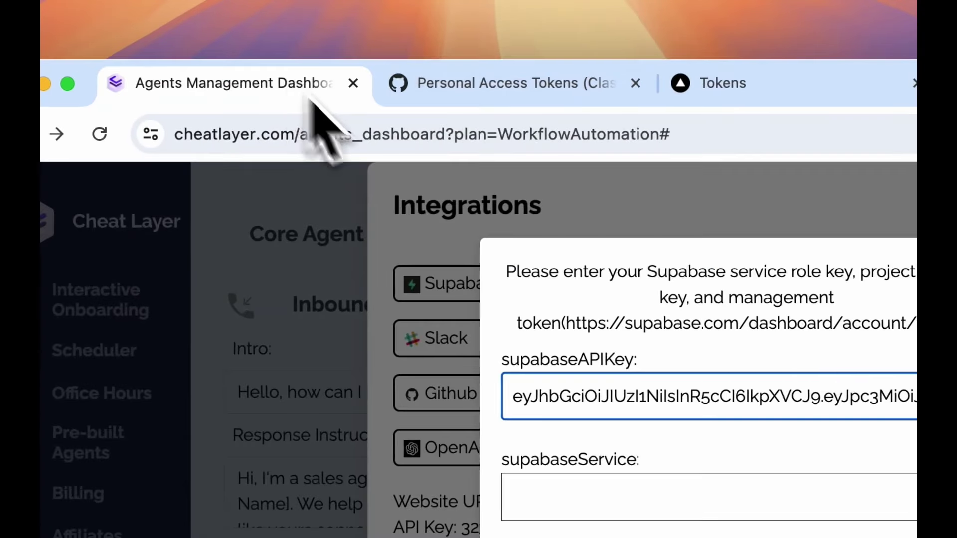
pyautogui.click(464, 353)
pyautogui.press('super+v')
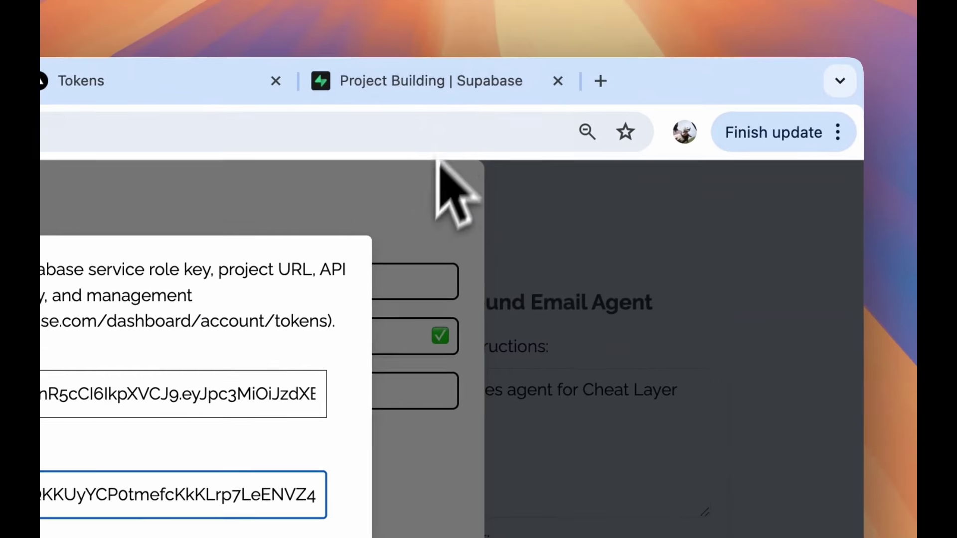
# Step: Go to the Supabase account's access tokens and generate a new token named "agents_data"
pyautogui.click(472, 98)
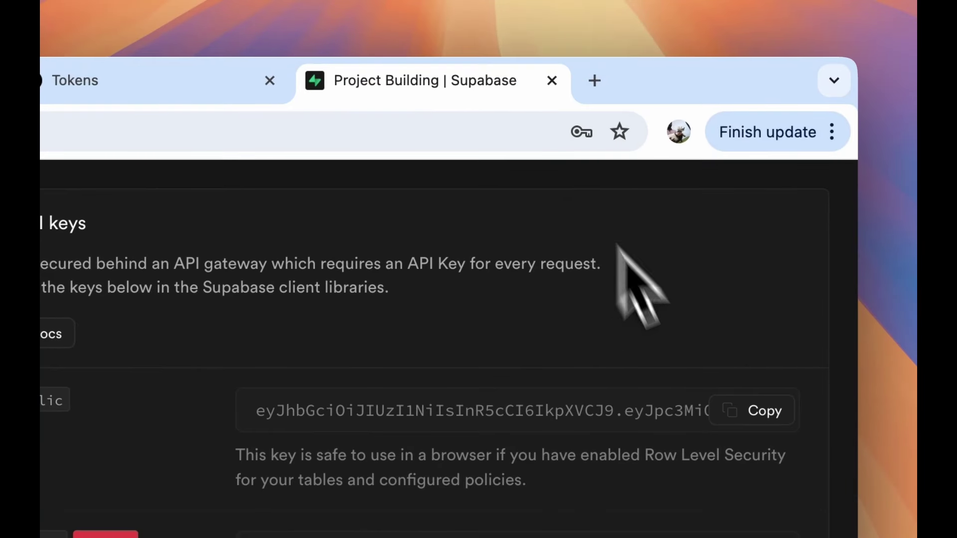
pyautogui.scroll(5, 630, 278)
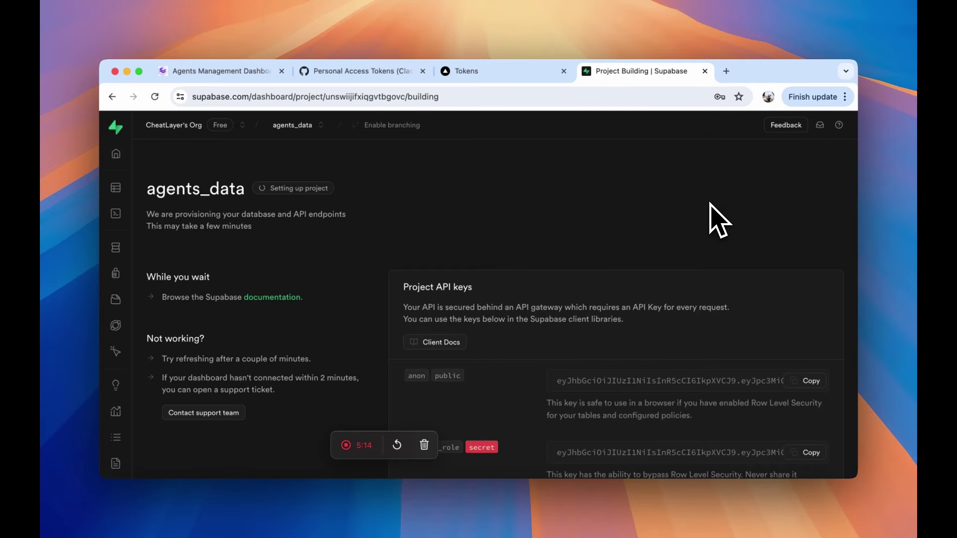
pyautogui.scroll(-15, 710, 205)
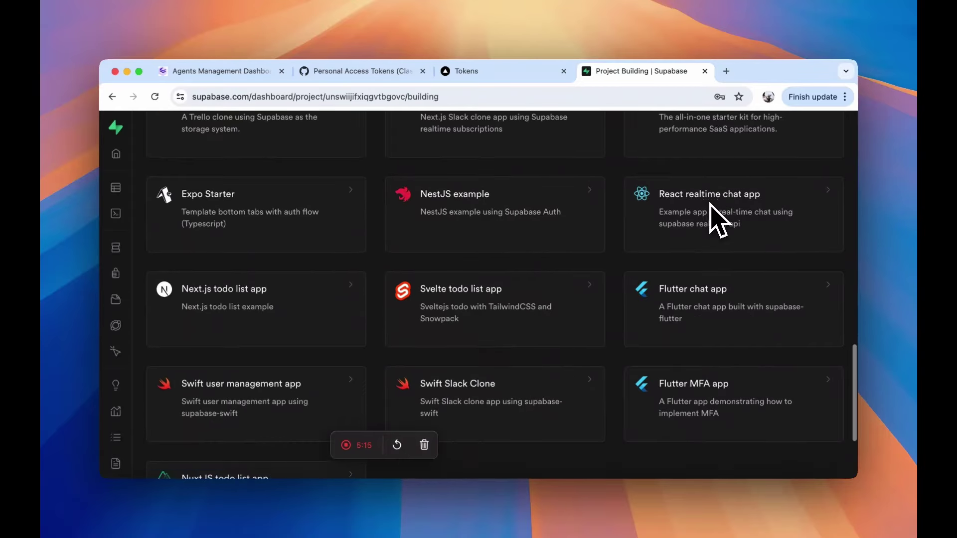
pyautogui.scroll(5, 710, 204)
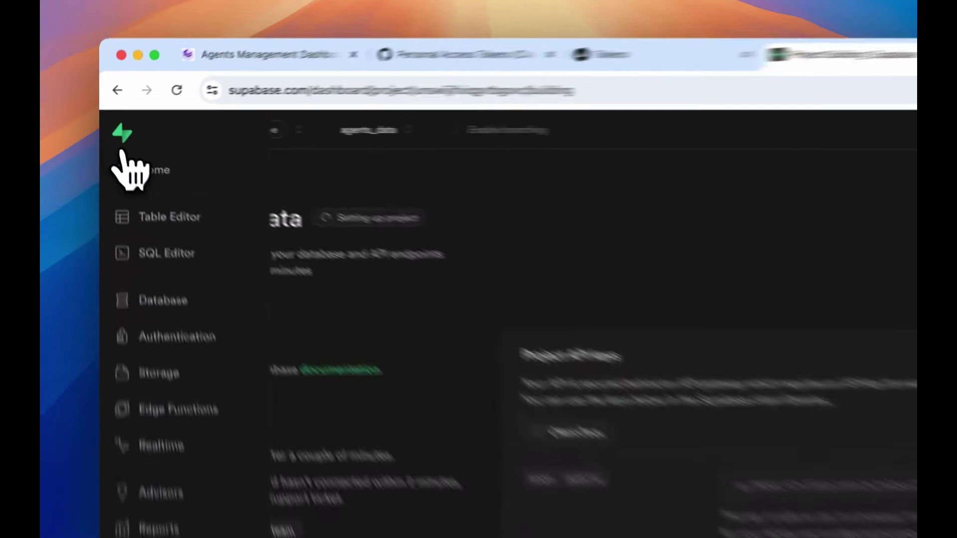
pyautogui.click(115, 127)
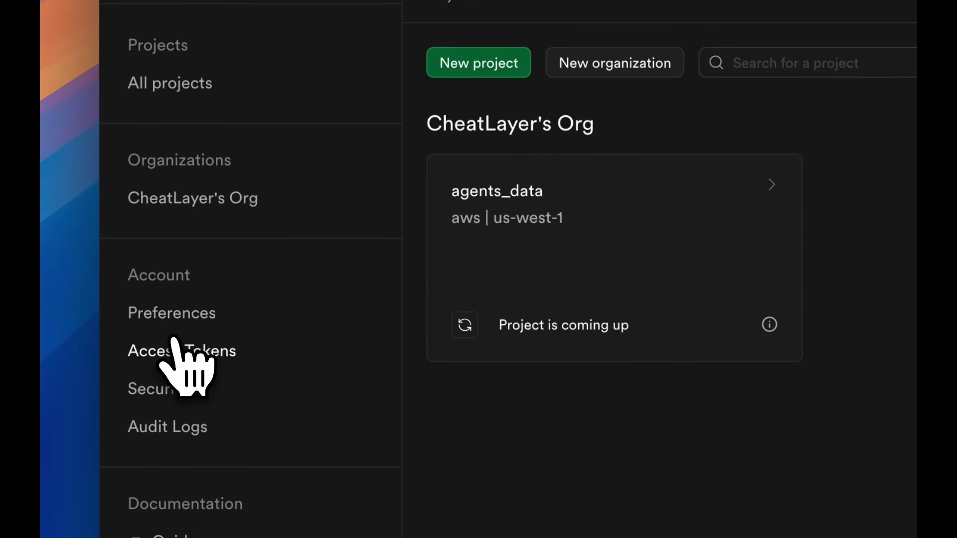
pyautogui.click(190, 351)
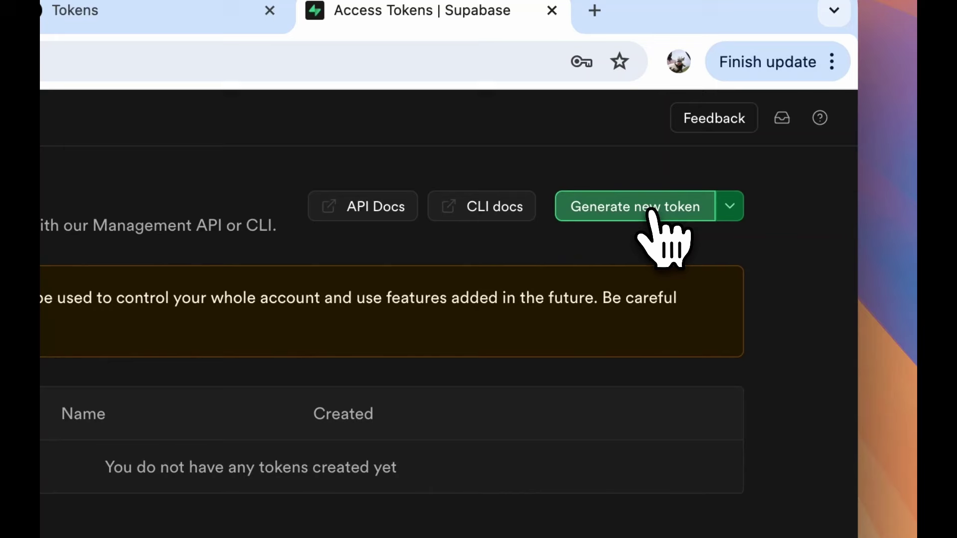
pyautogui.click(653, 214)
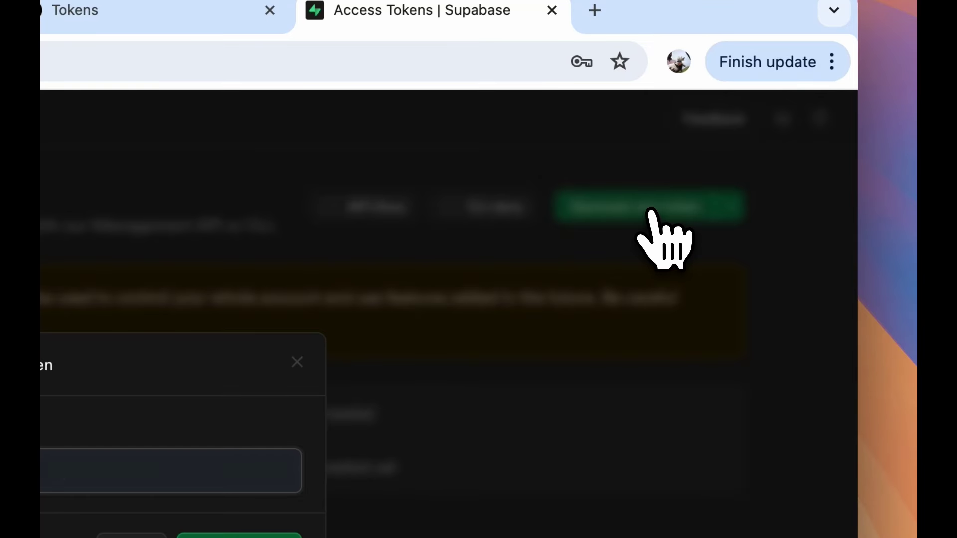
pyautogui.write('agents_data')
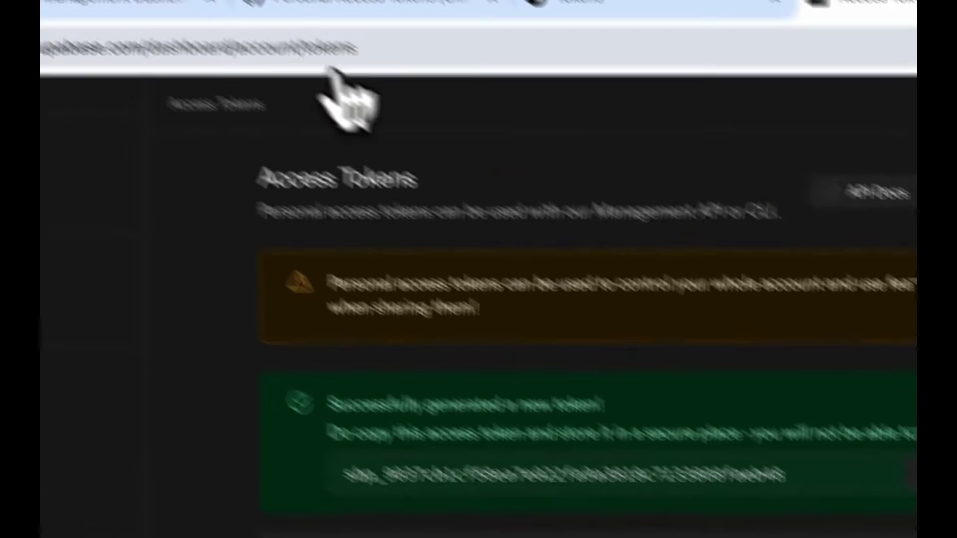
# Step: Paste the new Supabase access token as the supabaseManagementToken in the Cheat Layer integrations
pyautogui.click(290, 82)
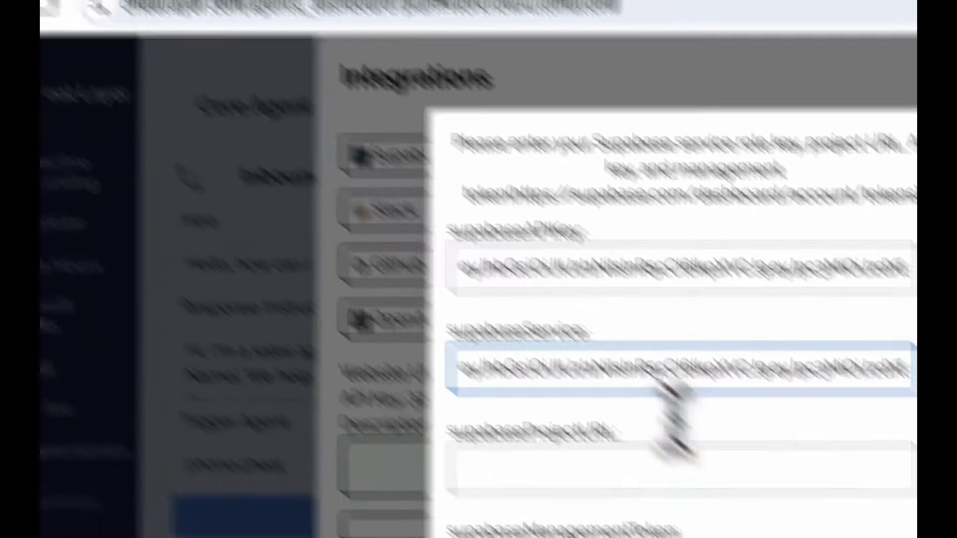
pyautogui.click(632, 434)
pyautogui.hotkey('ctrl', 'v')
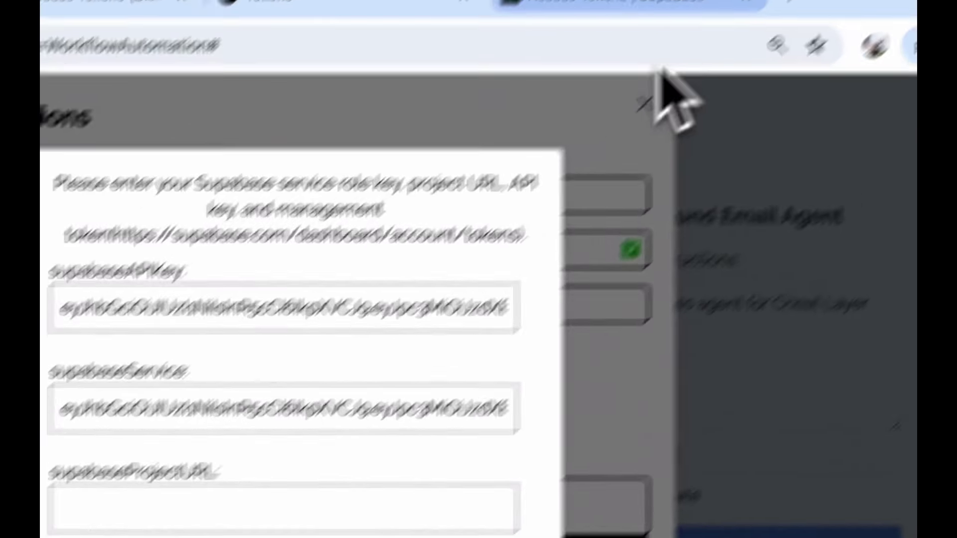
# Step: Go back to Supabase, open the agents_data project and copy its Project URL from the project's API details
pyautogui.click(648, 5)
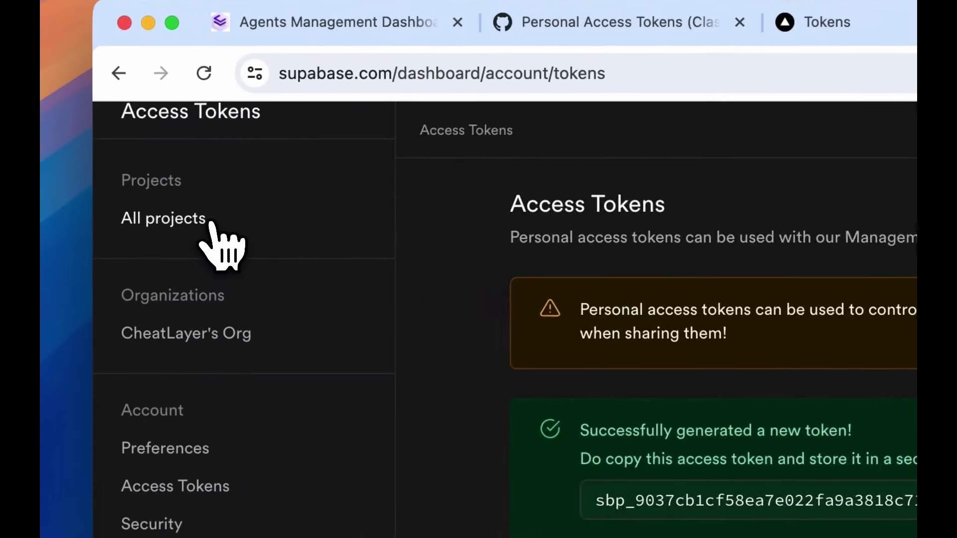
pyautogui.click(210, 223)
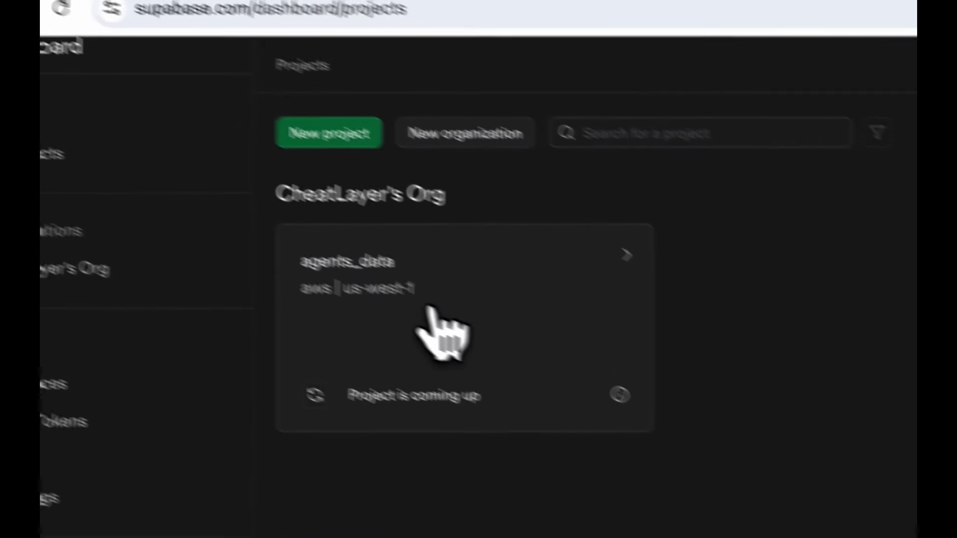
pyautogui.click(587, 389)
pyautogui.scroll(-5, 376, 307)
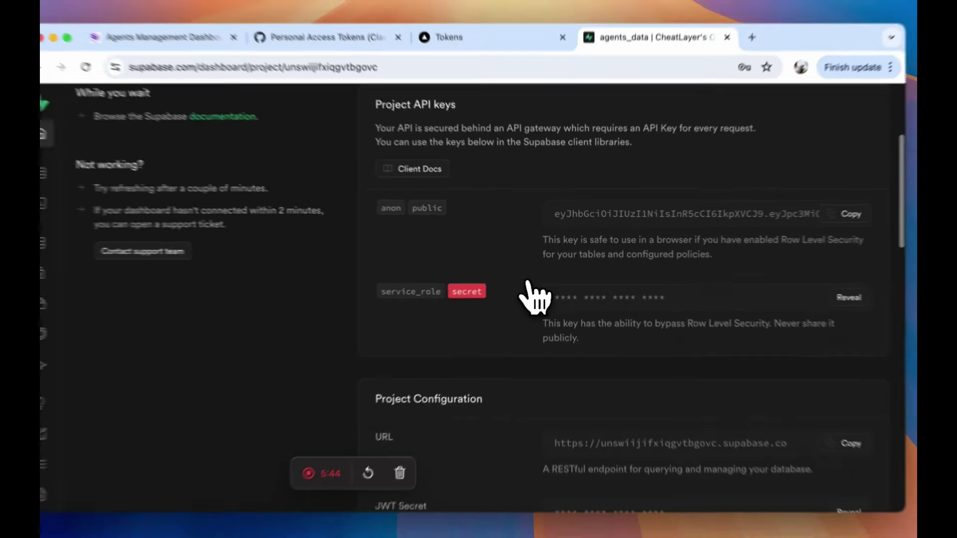
pyautogui.scroll(-4, 531, 299)
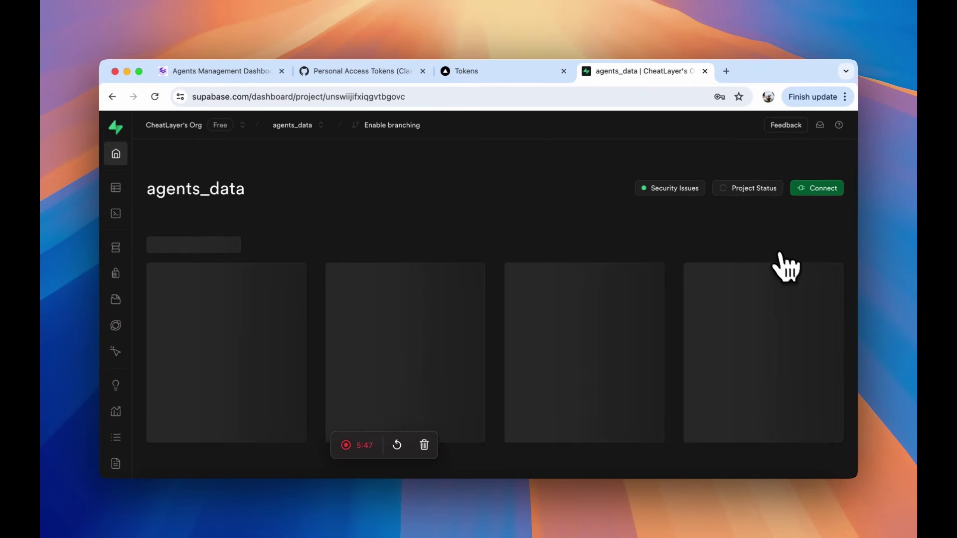
pyautogui.scroll(-15, 785, 264)
pyautogui.scroll(-5, 783, 261)
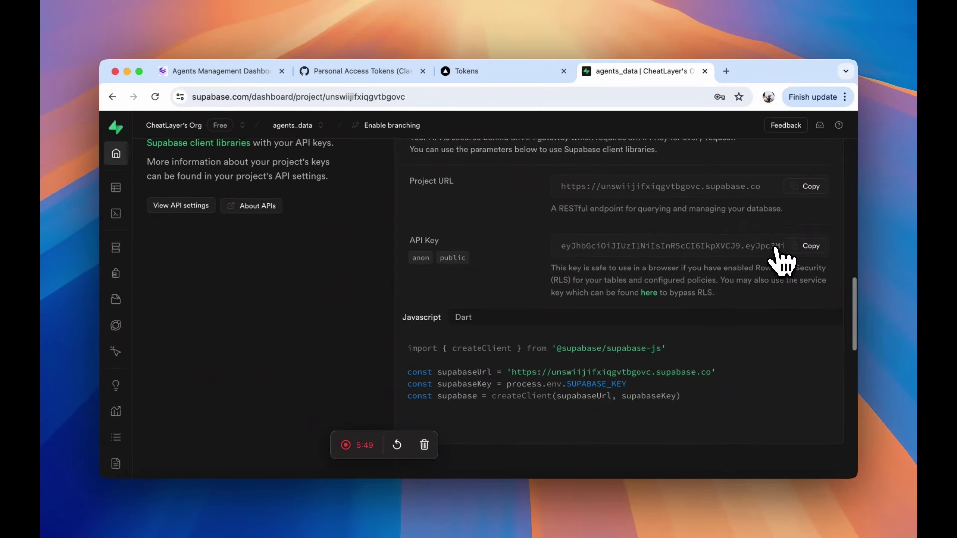
pyautogui.scroll(1, 782, 257)
pyautogui.click(805, 216)
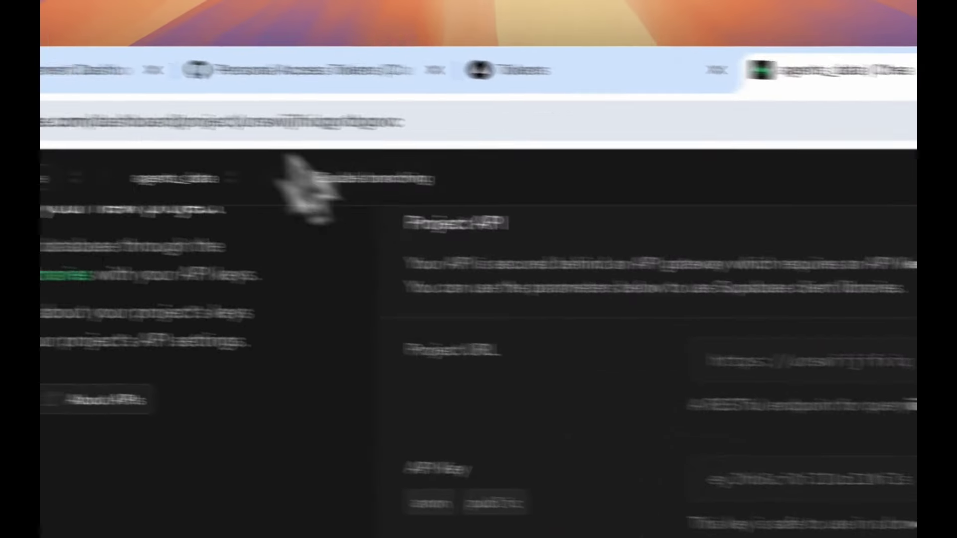
# Step: Paste the copied project URL as the supabaseProjectURL in the Cheat Layer integrations and submit the Supabase credentials
pyautogui.click(301, 107)
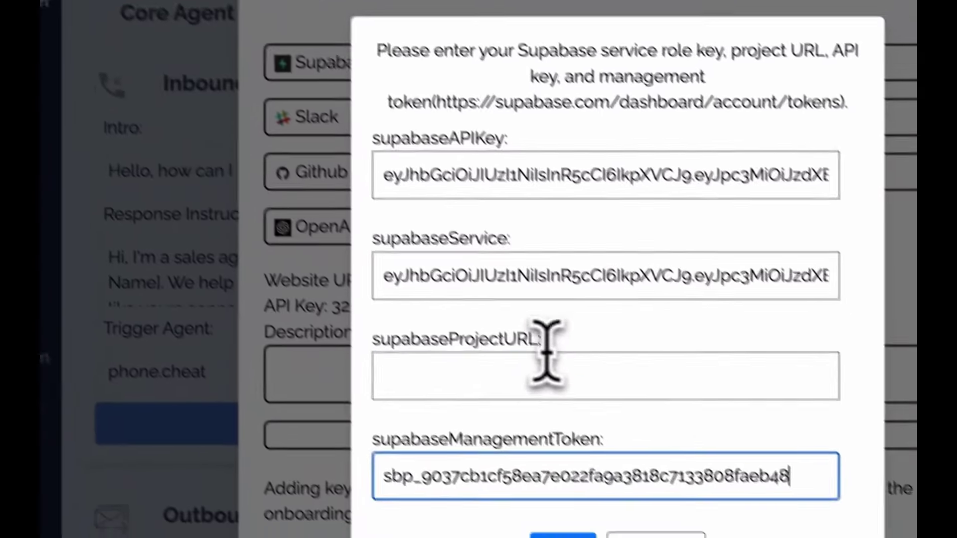
pyautogui.click(546, 355)
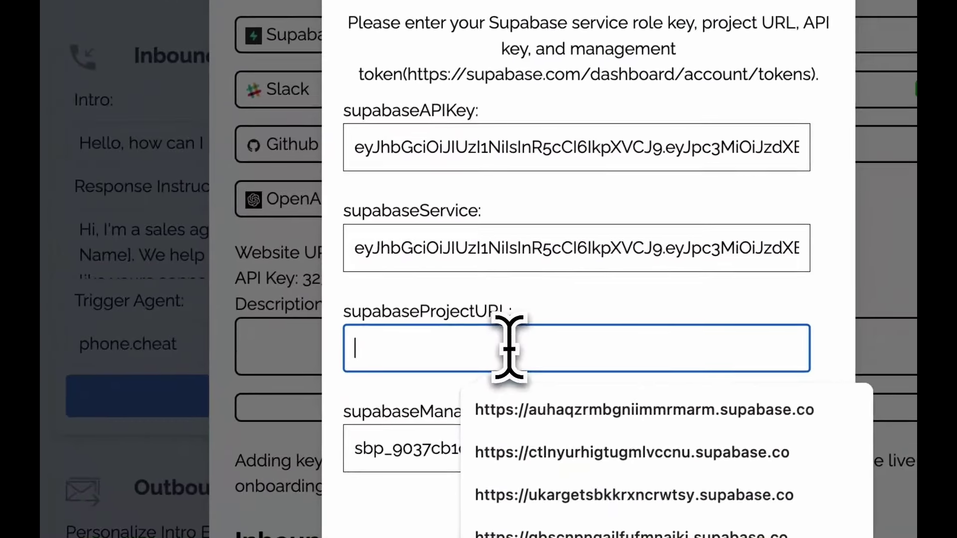
pyautogui.hotkey('ctrl', 'v')
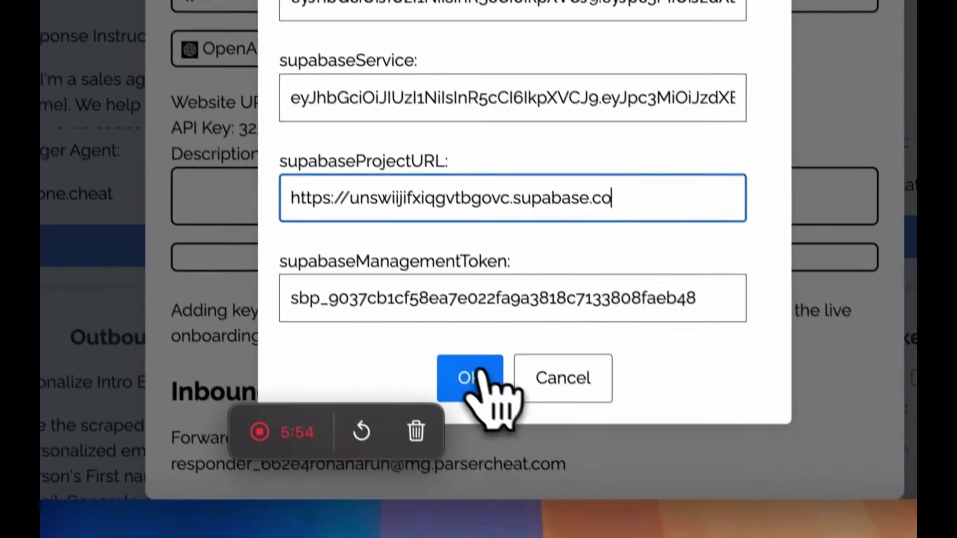
pyautogui.click(469, 377)
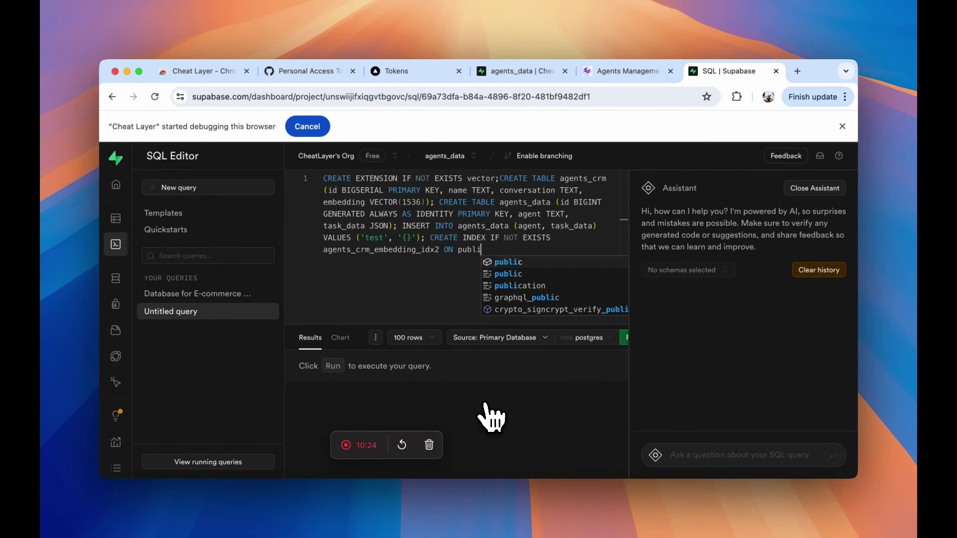
# Step: Complete the Supabase SQL query with the chatgpt_search function and the agents_crm_embedding_idx index on agents_crm, and run it
pyautogui.write('y_threshold FLOAT, match_count INT) RETURNS TABLE (id BIGINT, name TEXT, conversation TEXT, similarity FLOAT) LANGUAGE plpgsql AS $$ BEGIN RETURN QUERY SELECT agents_crm.id, agents_crm.')
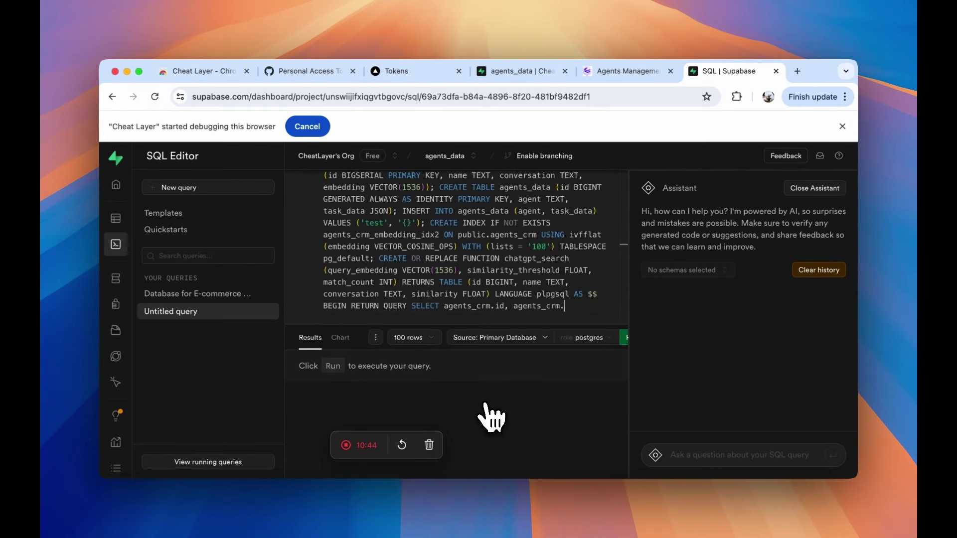
pyautogui.write("name, agents_crm.conversation, 1 - (agents_crm.embedding <=> query_embedding) AS similarity FROM agents_crm WHERE 1 - (agents_crm.embedding <=> query_embedding) > similarity_threshold ORDER BY similarity DESC LIMIT match_count; END; $$; CREATE INDEX IF NOT EXISTS agents_crm_embedding_idx ON public.agents_crm USING ivfflat (embedding VECTOR_COSINE_OPS) WITH (lists = '100');")
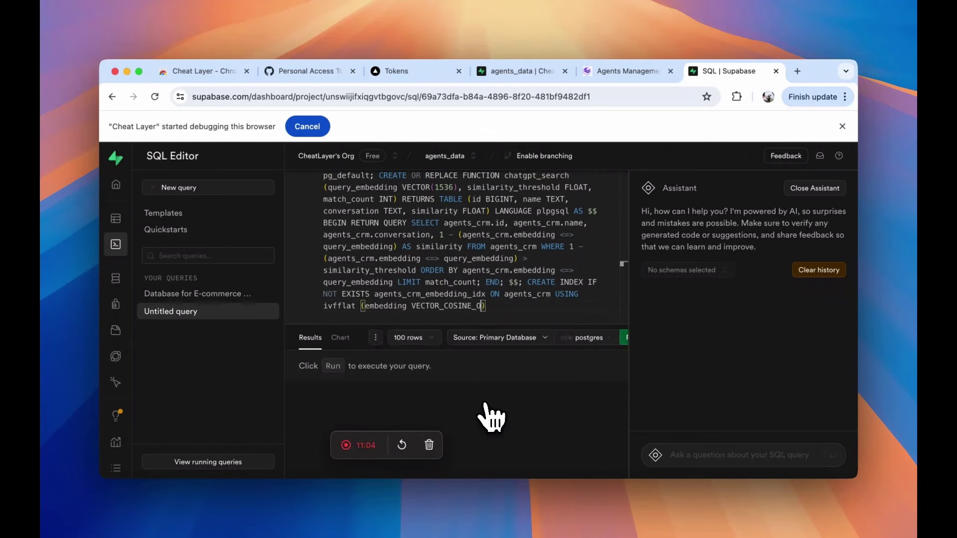
pyautogui.press('super+Return')
# Step: Open the agents_data project's table editor and examine the tables in the public schema, including customers and products
pyautogui.click(523, 74)
pyautogui.click(132, 152)
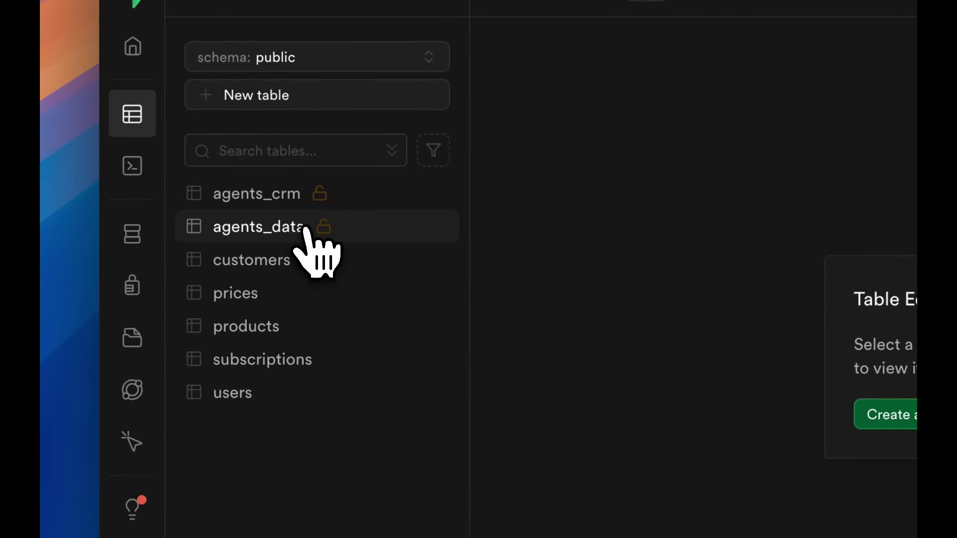
pyautogui.click(304, 267)
pyautogui.click(302, 260)
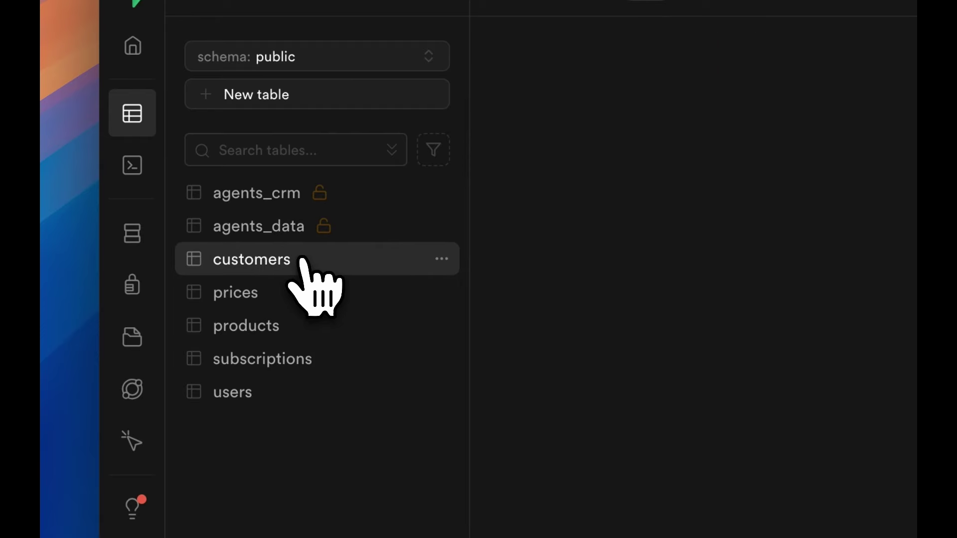
pyautogui.click(302, 319)
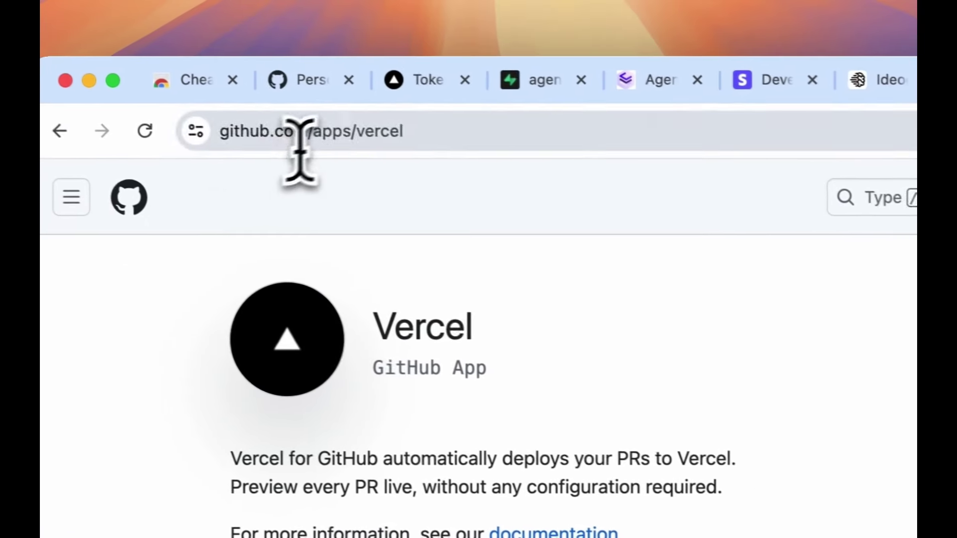
# Step: Open the configuration of the Vercel app at github.com/apps/vercel and confirm access with the GitHub account password
pyautogui.doubleClick(406, 134)
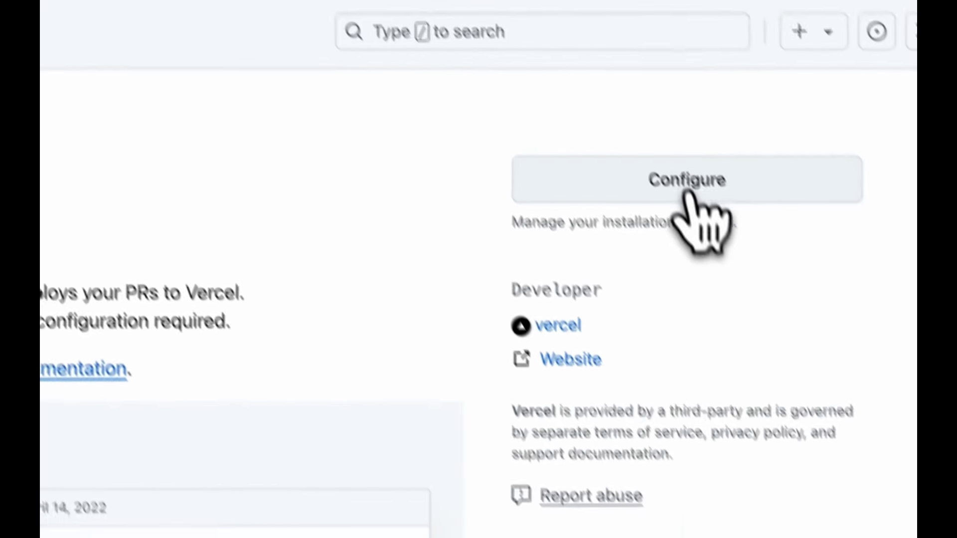
pyautogui.click(667, 143)
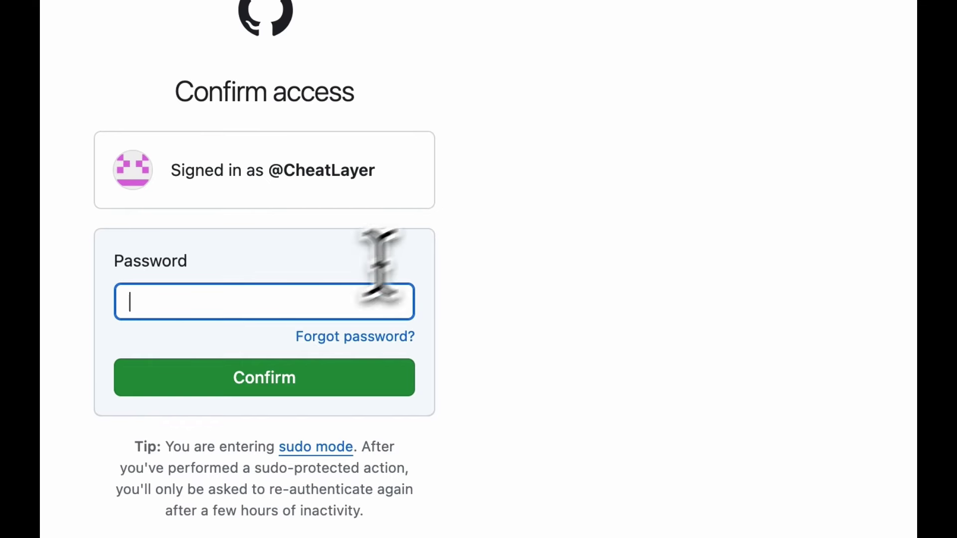
pyautogui.click(299, 288)
pyautogui.click(353, 373)
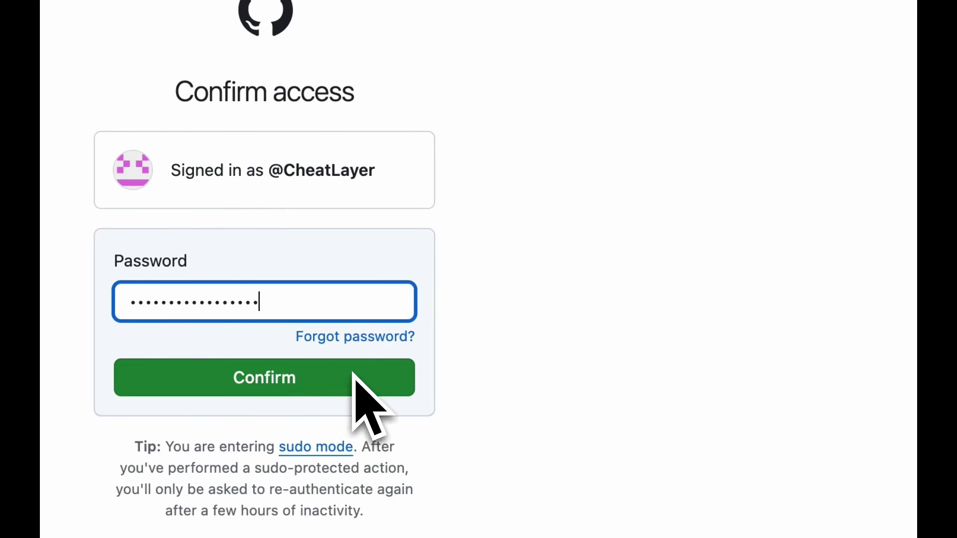
pyautogui.click(298, 377)
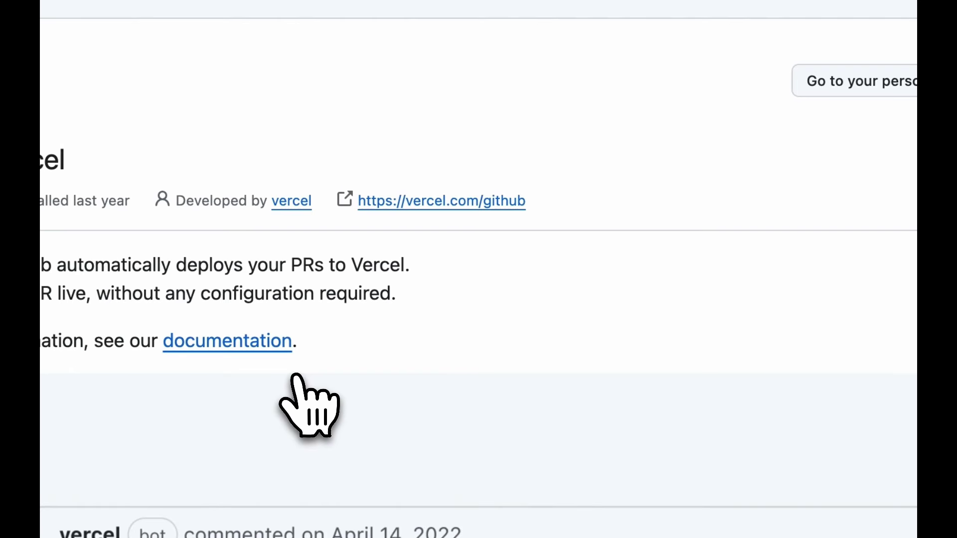
# Step: Review the permissions and repository access settings of the Vercel installation on GitHub
pyautogui.scroll(-10, 299, 376)
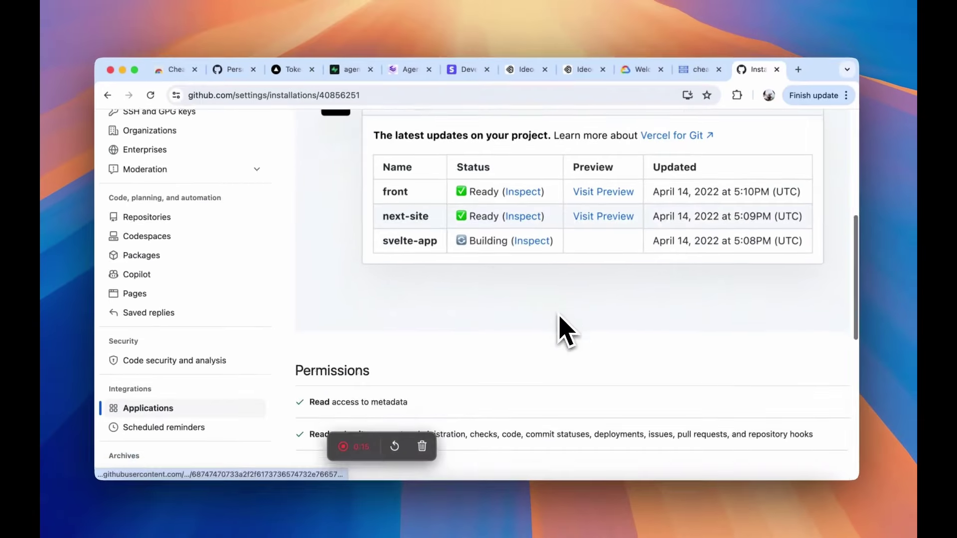
pyautogui.scroll(-5, 561, 319)
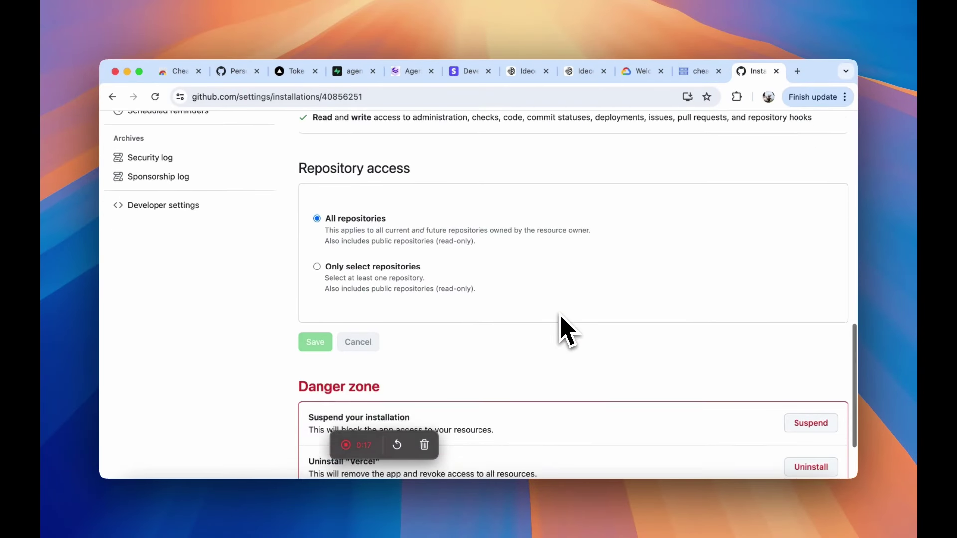
pyautogui.scroll(-2, 561, 317)
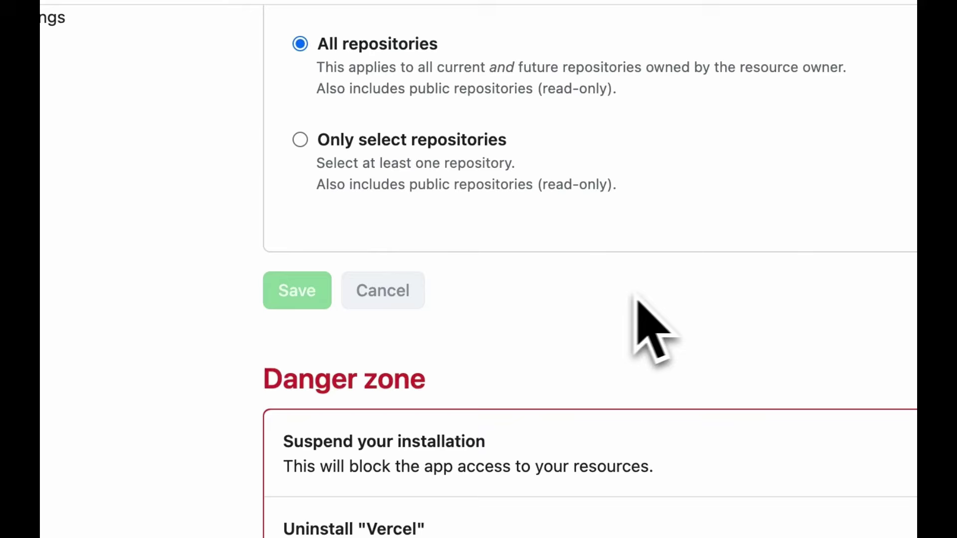
pyautogui.scroll(20, 487, 275)
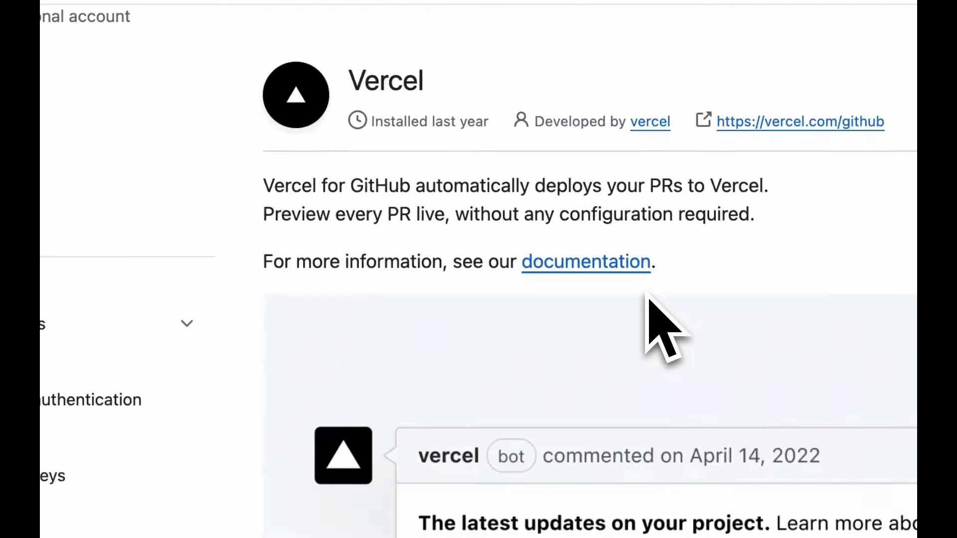